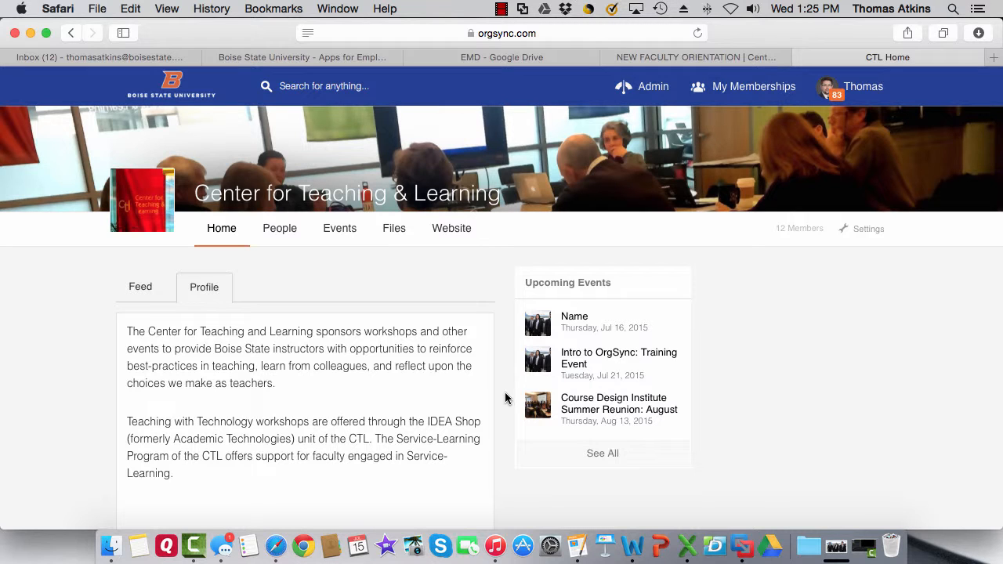
Open the Jul 16, 2015 'Name' event from the Center for Teaching & Learning's events.
{"action": "left_click", "coordinate": [351, 237]}
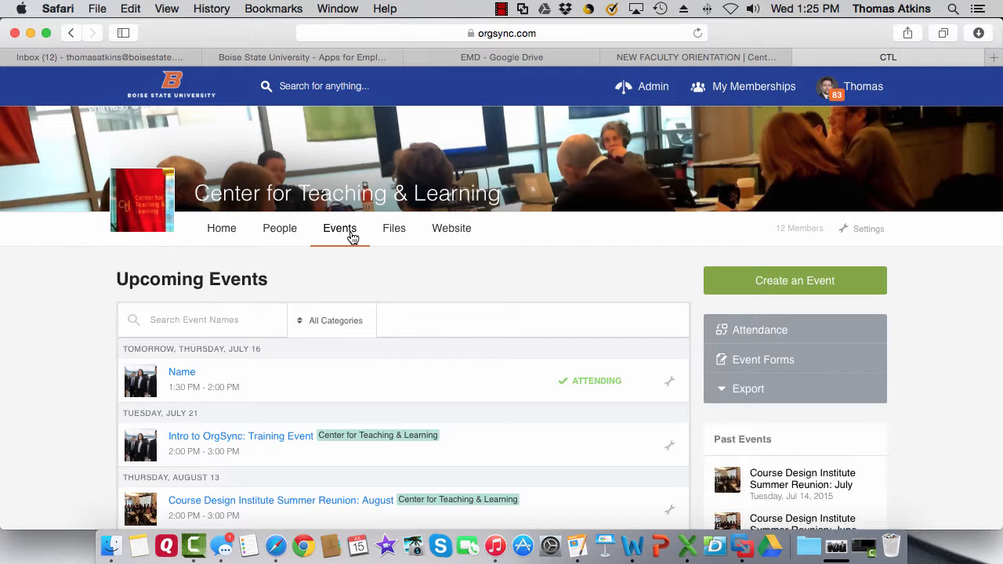
{"action": "left_click", "coordinate": [188, 376]}
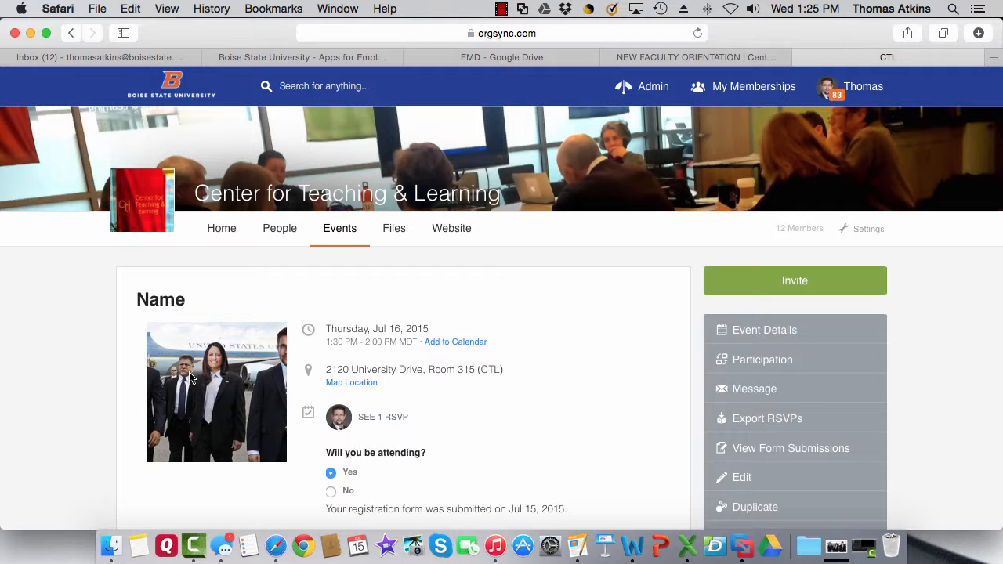
{"action": "scroll", "coordinate": [585, 328], "scroll_direction": "down", "scroll_amount": 3}
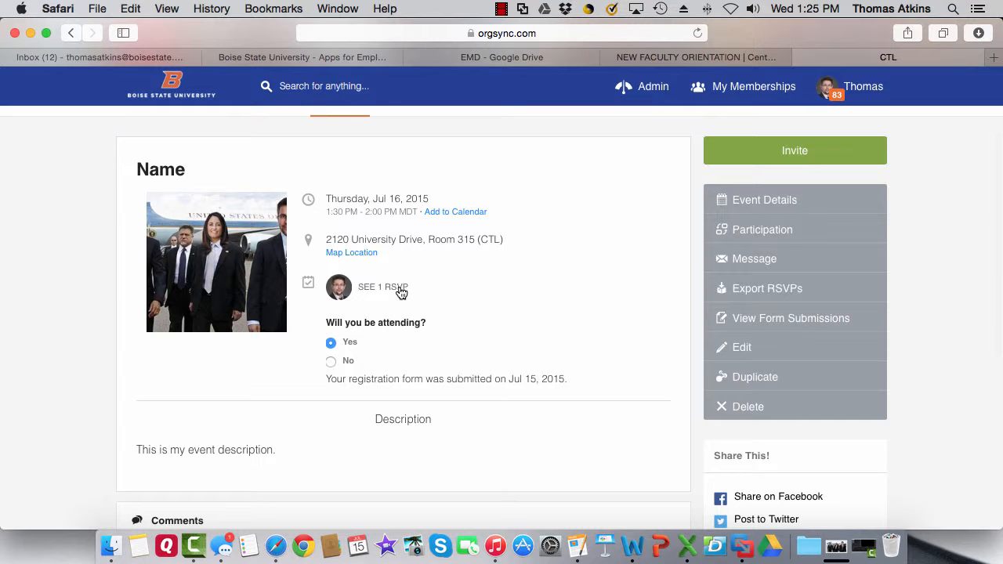
{"action": "left_click", "coordinate": [398, 290]}
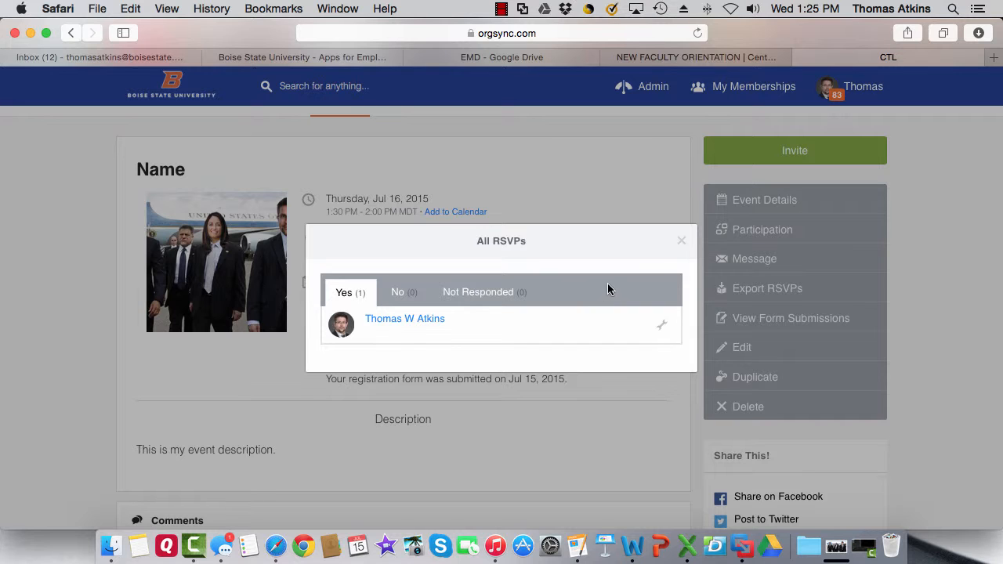
{"action": "left_click", "coordinate": [682, 242]}
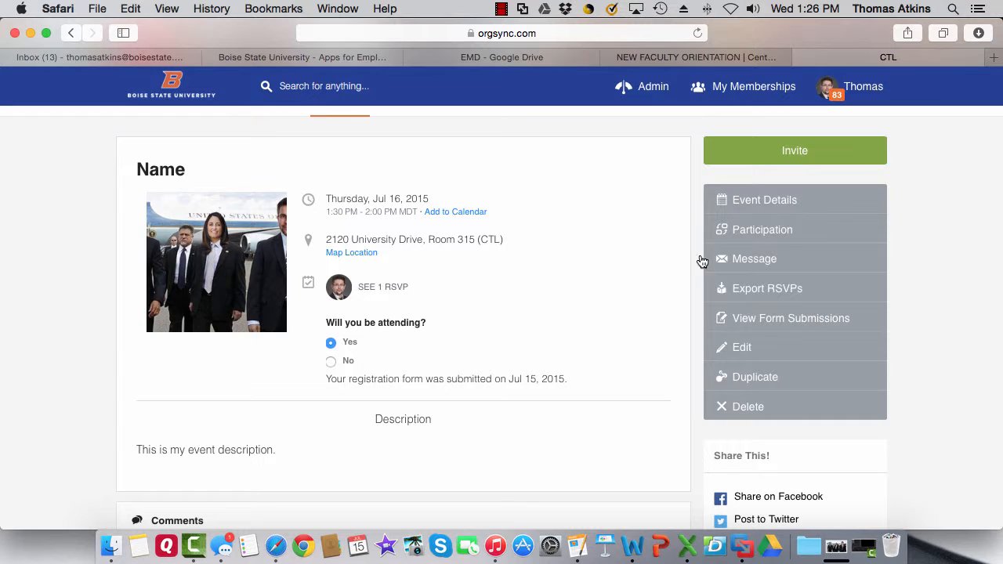
Export the Name event's RSVPs and open the downloaded Event Members - Name xlsx in Excel.
{"action": "left_click", "coordinate": [752, 290]}
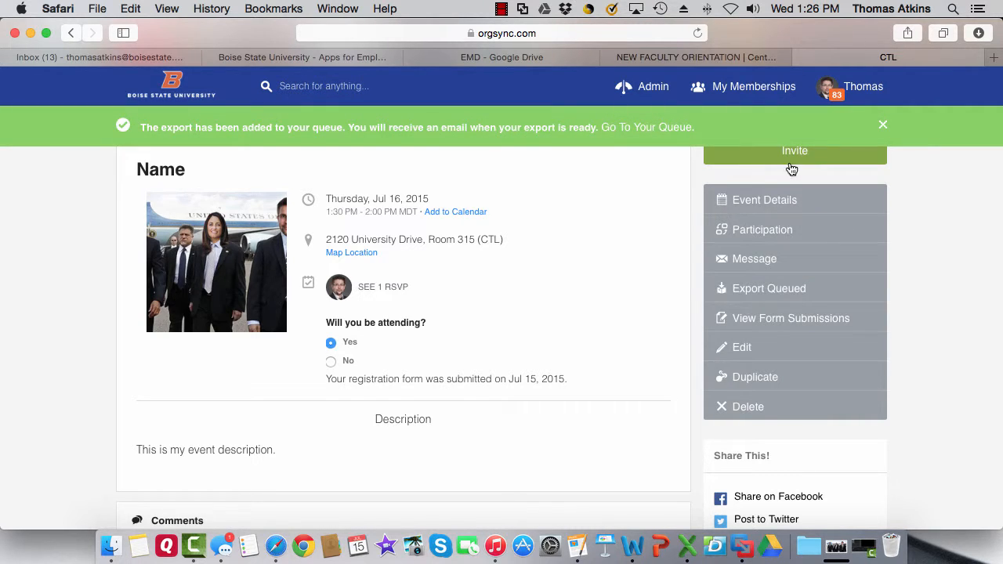
{"action": "left_click", "coordinate": [664, 129]}
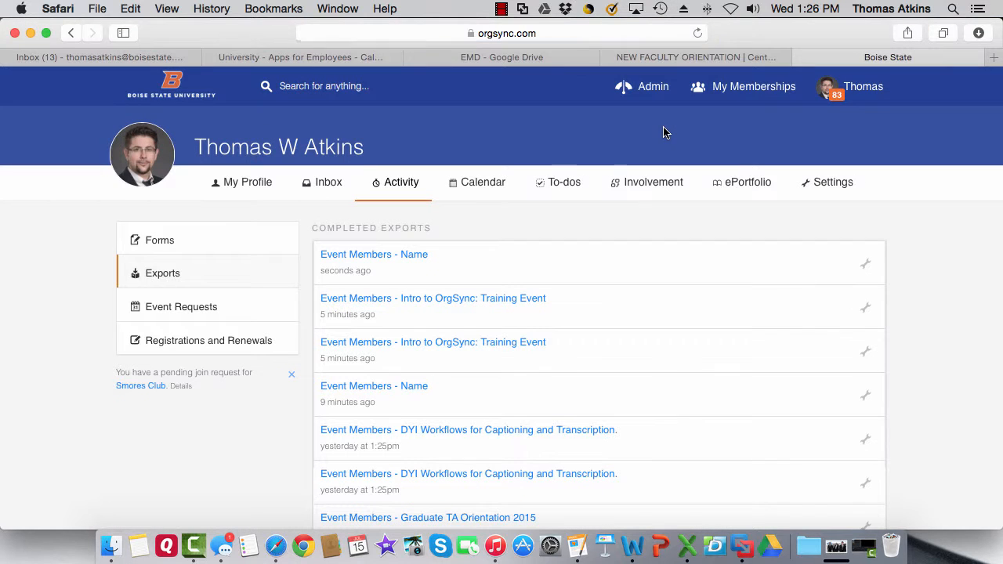
{"action": "left_click", "coordinate": [404, 258]}
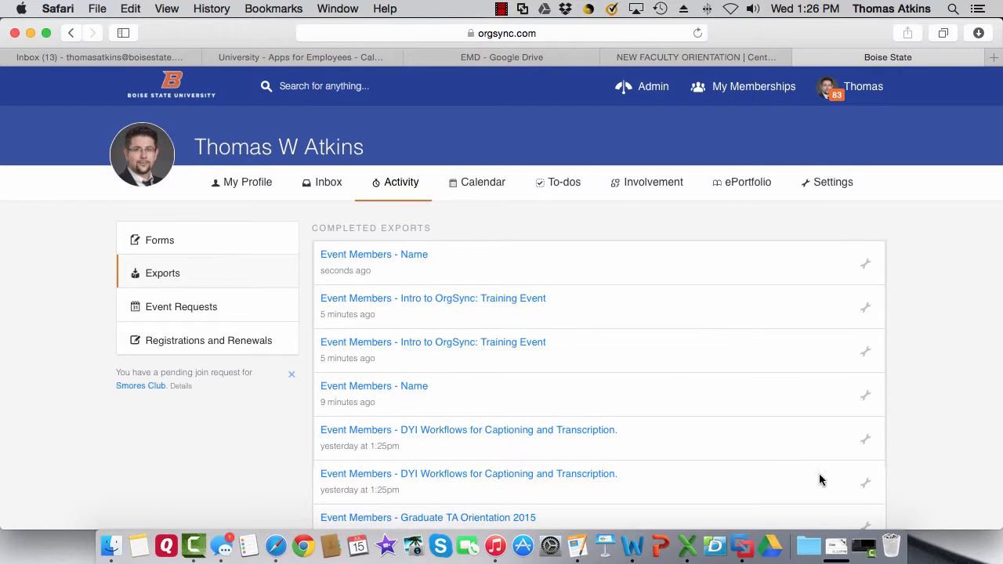
{"action": "left_click", "coordinate": [833, 539]}
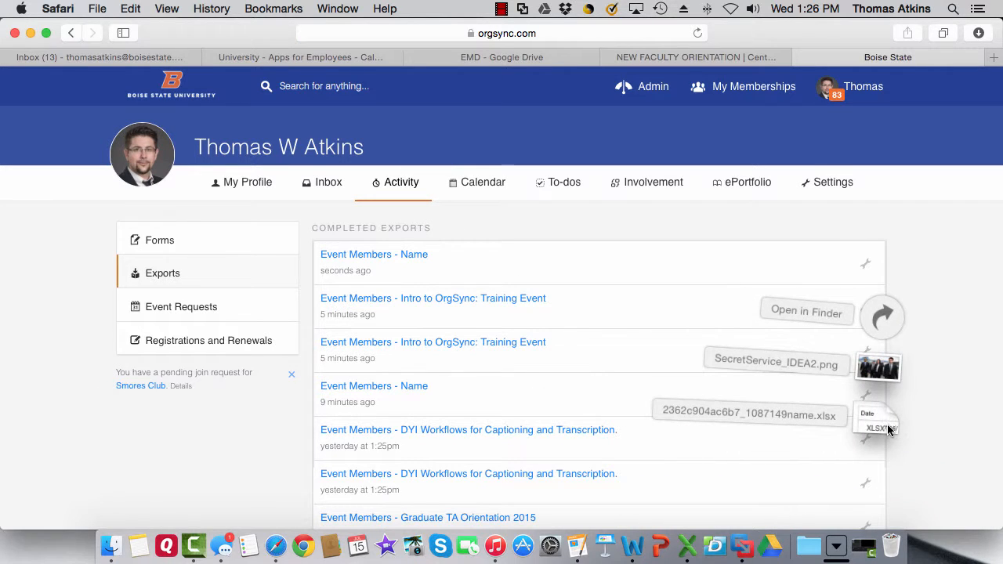
{"action": "left_click", "coordinate": [879, 417]}
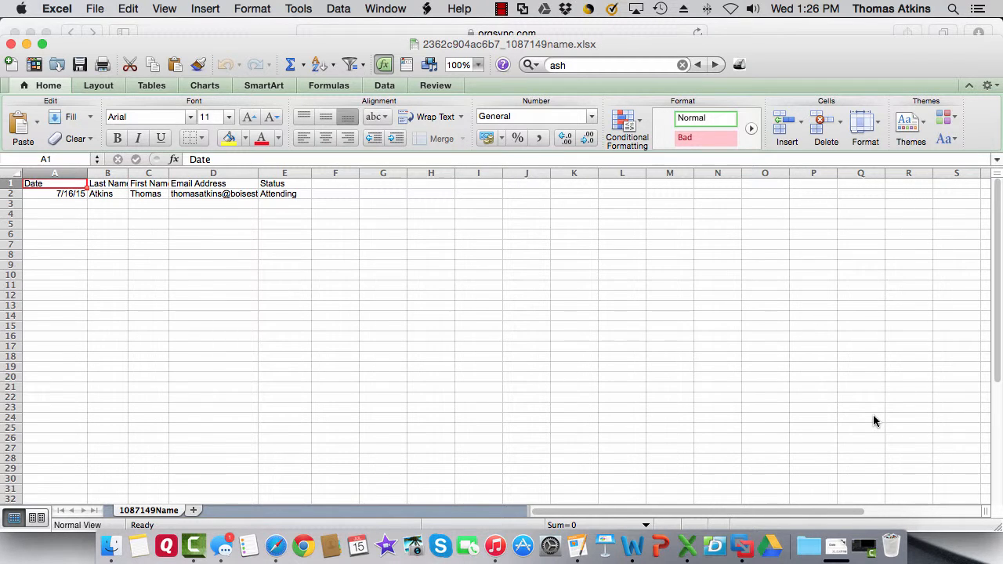
Enter the heading 'Sign in' in cell F1, then minimize the workbook.
{"action": "left_click", "coordinate": [334, 185]}
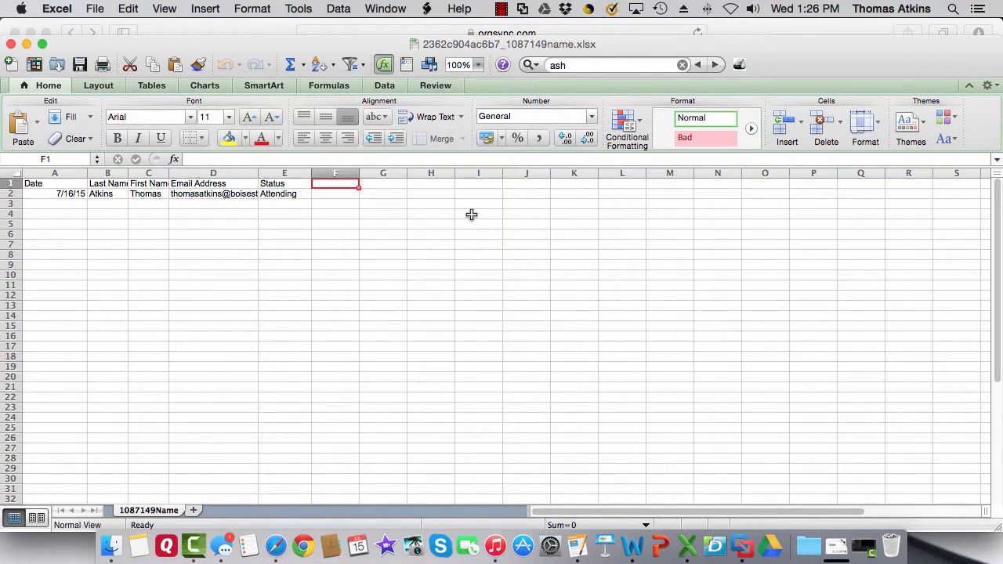
{"action": "type", "text": "Sign in"}
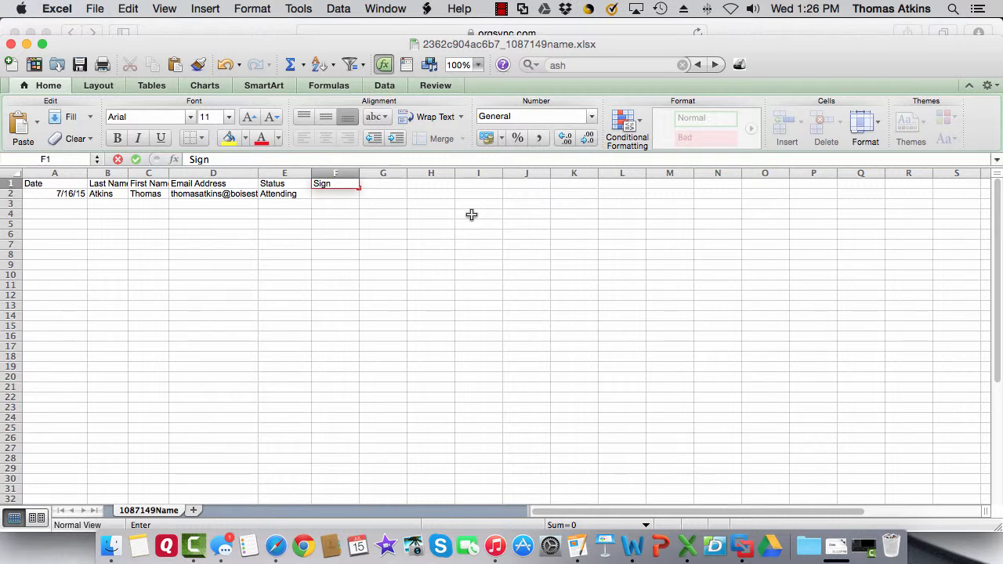
{"action": "key", "text": "Return"}
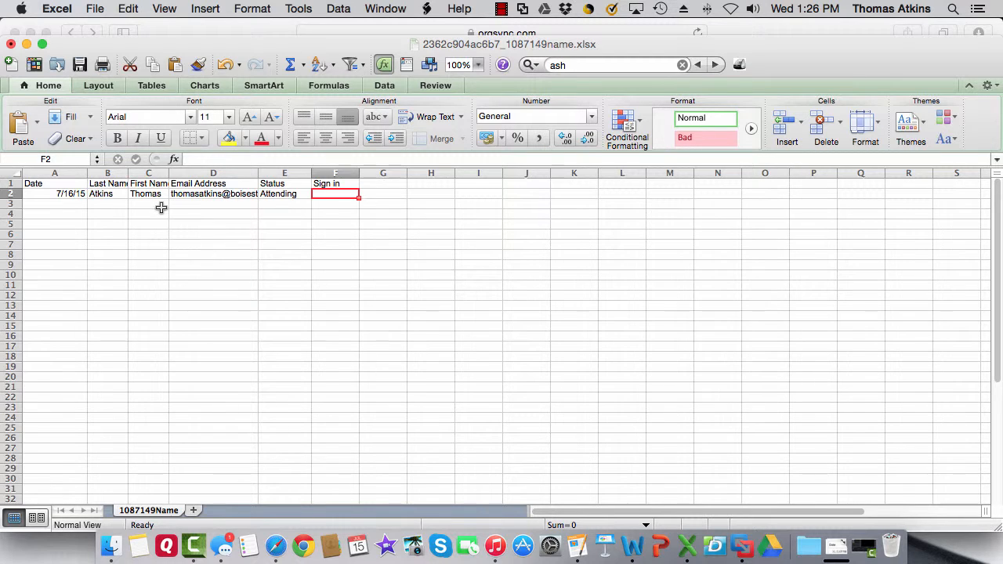
{"action": "left_click", "coordinate": [27, 45]}
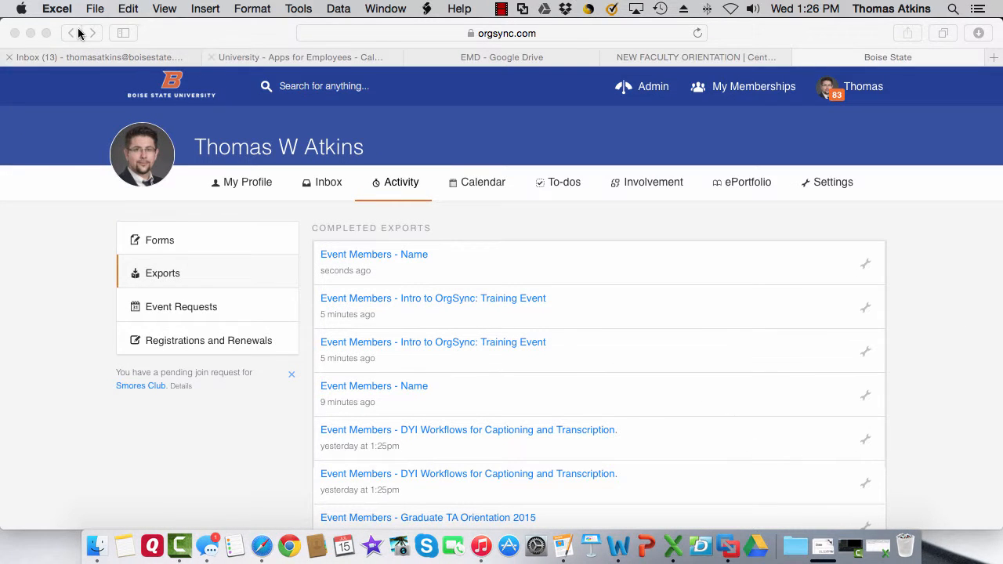
Return from Completed Exports to the top of the Name event page.
{"action": "left_click", "coordinate": [72, 36]}
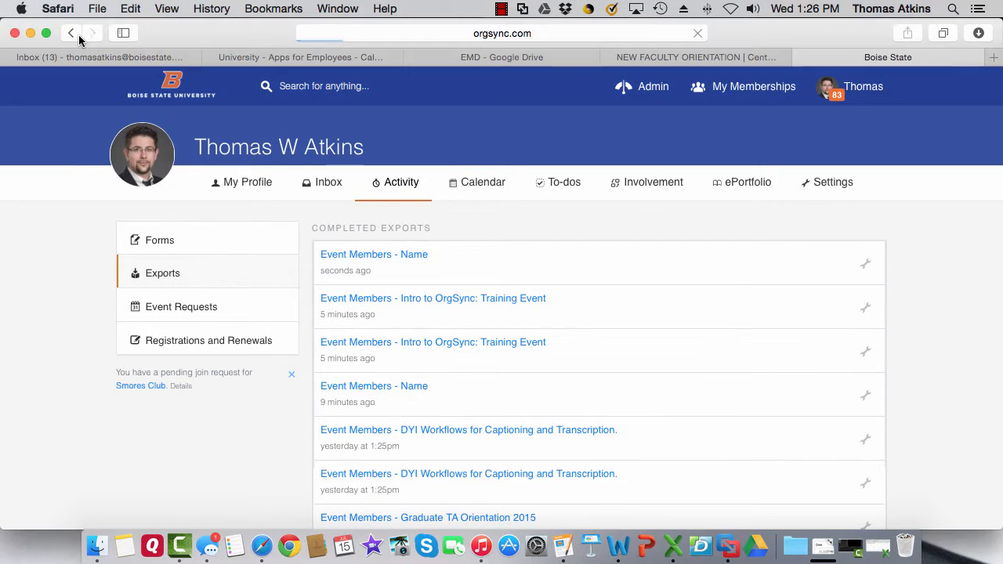
{"action": "scroll", "coordinate": [459, 314], "scroll_direction": "up", "scroll_amount": 3}
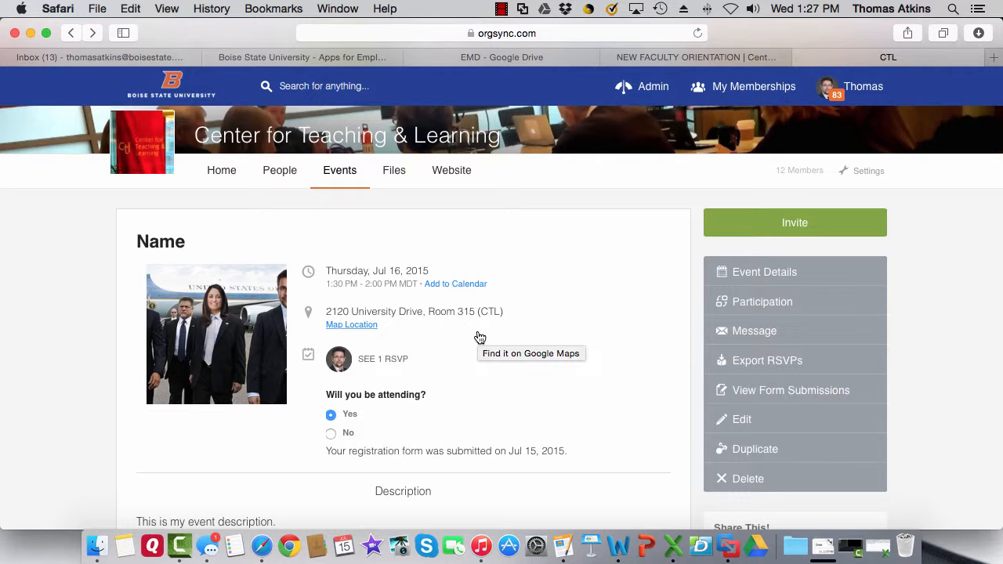
Show the Name event's Participation page, which lists no participants yet.
{"action": "left_click", "coordinate": [787, 301]}
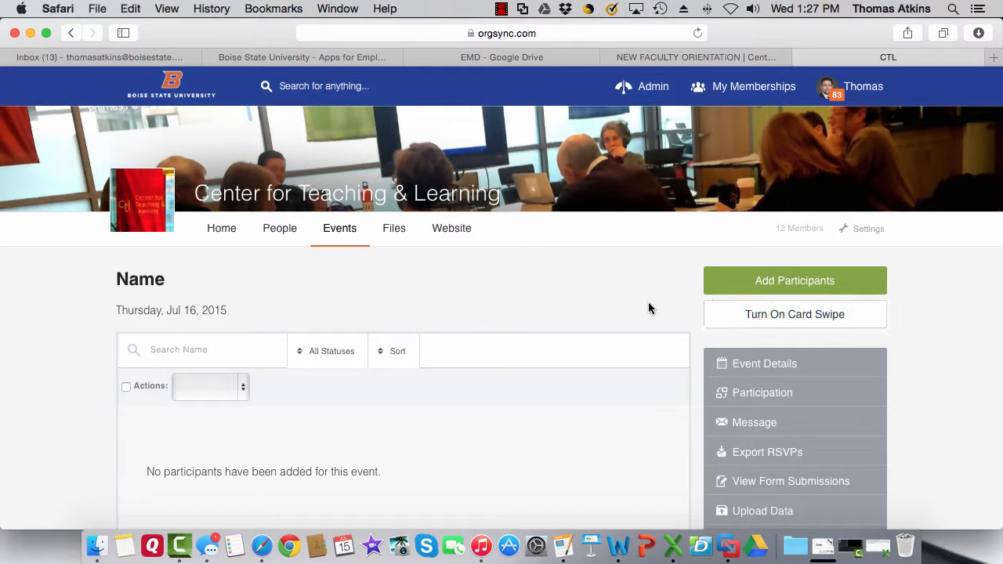
{"action": "scroll", "coordinate": [648, 308], "scroll_direction": "down", "scroll_amount": 1}
{"action": "scroll", "coordinate": [648, 308], "scroll_direction": "down", "scroll_amount": 1}
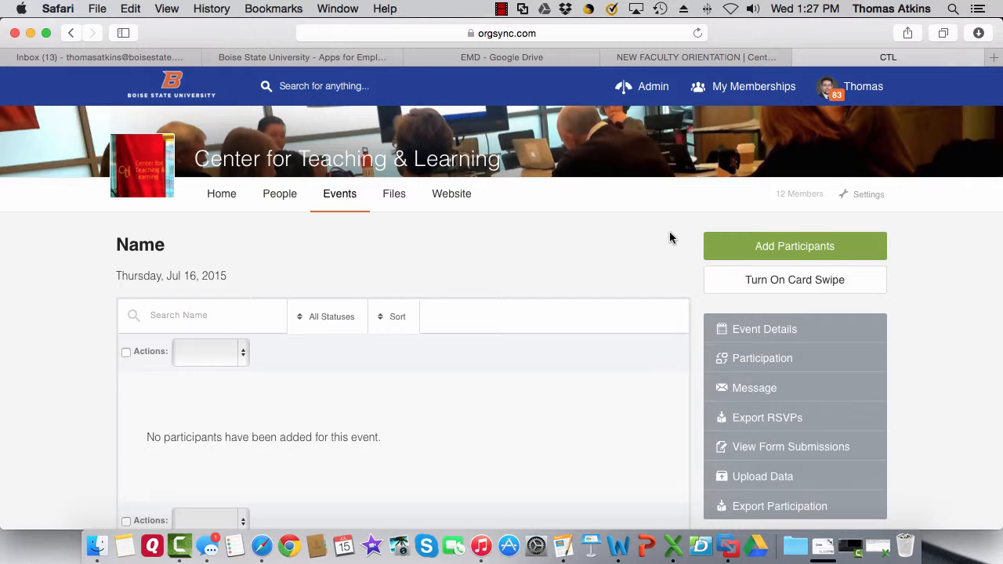
Open Add Participants and switch the participant source from CTL members to Full Community.
{"action": "left_click", "coordinate": [790, 248]}
{"action": "scroll", "coordinate": [620, 274], "scroll_direction": "down", "scroll_amount": 2}
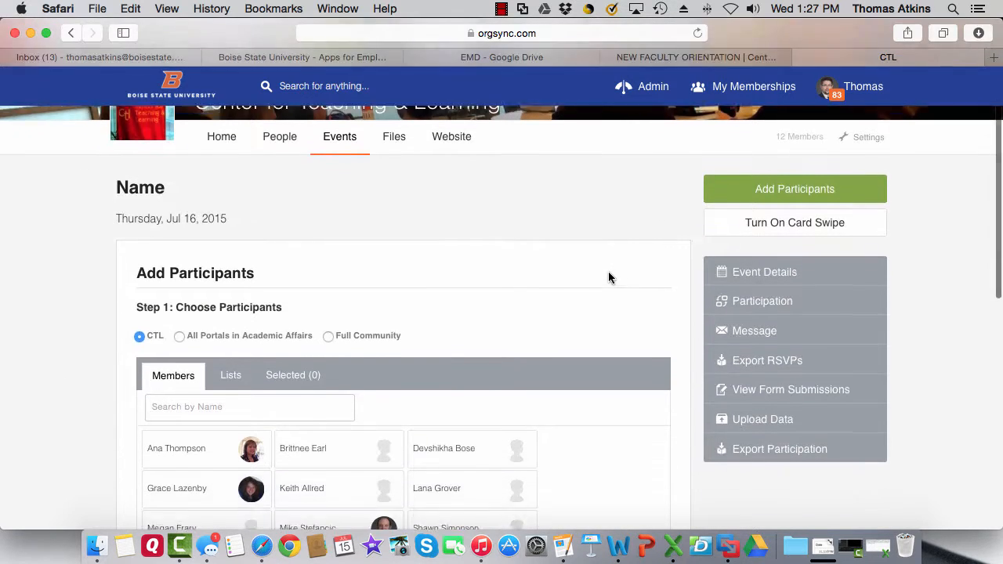
{"action": "scroll", "coordinate": [610, 276], "scroll_direction": "down", "scroll_amount": 2}
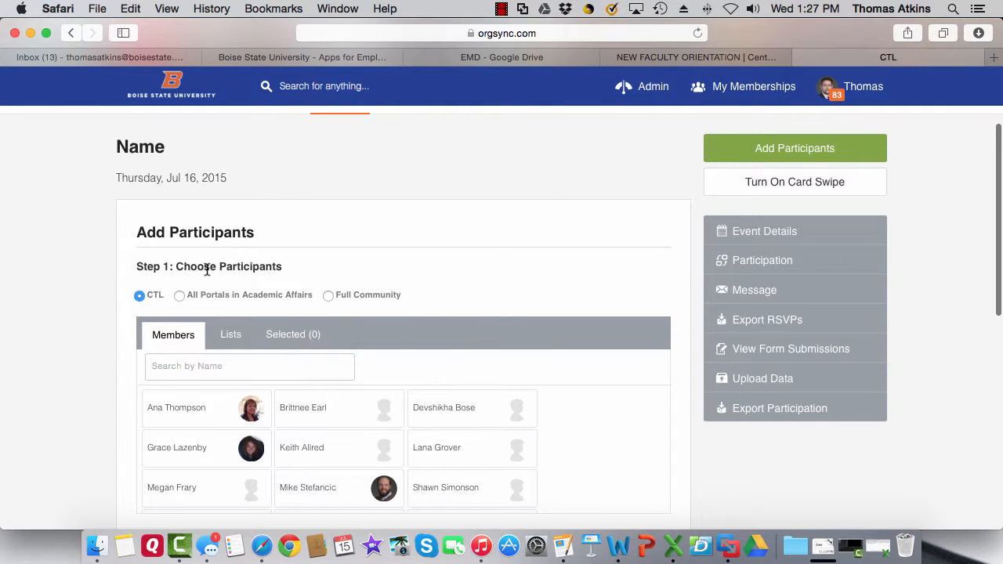
{"action": "scroll", "coordinate": [185, 304], "scroll_direction": "down", "scroll_amount": 1}
{"action": "scroll", "coordinate": [191, 308], "scroll_direction": "down", "scroll_amount": 2}
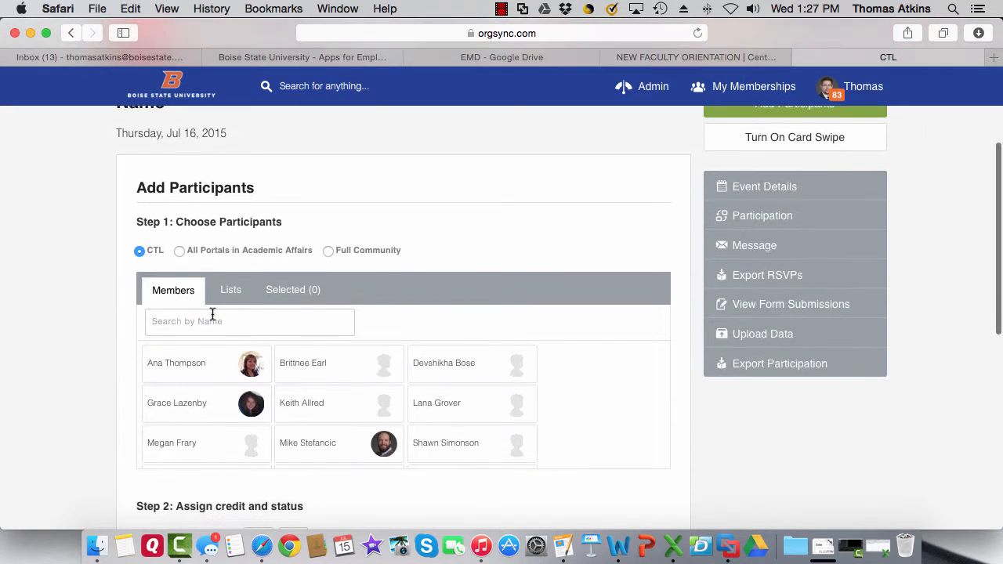
{"action": "scroll", "coordinate": [473, 409], "scroll_direction": "down", "scroll_amount": 1}
{"action": "scroll", "coordinate": [473, 409], "scroll_direction": "down", "scroll_amount": 2}
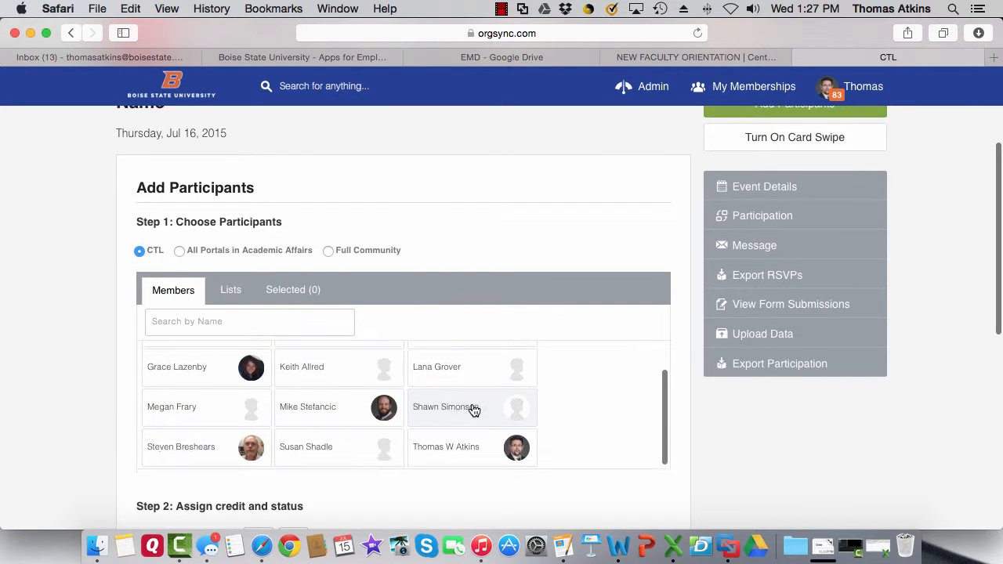
{"action": "scroll", "coordinate": [474, 409], "scroll_direction": "up", "scroll_amount": 3}
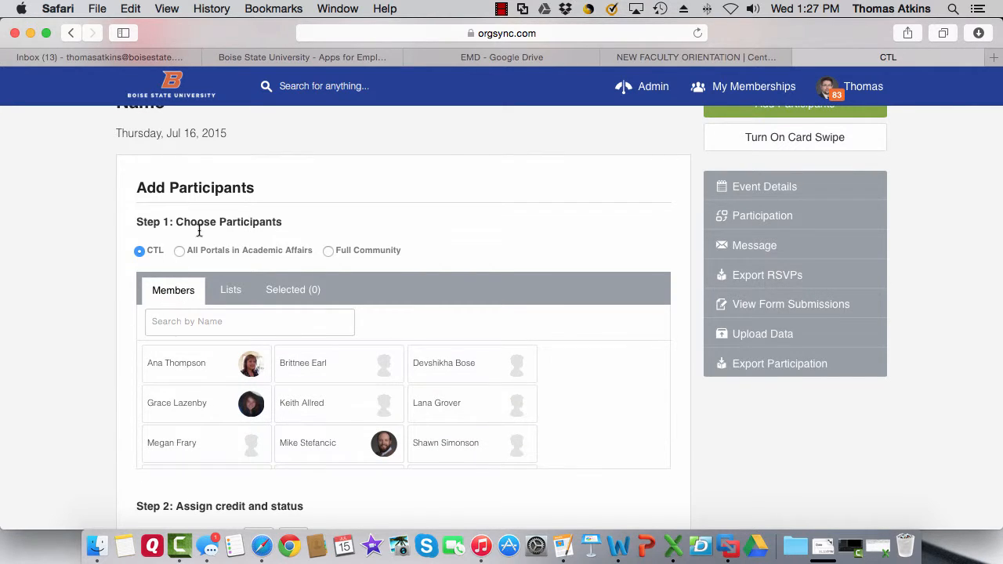
{"action": "left_click", "coordinate": [328, 251]}
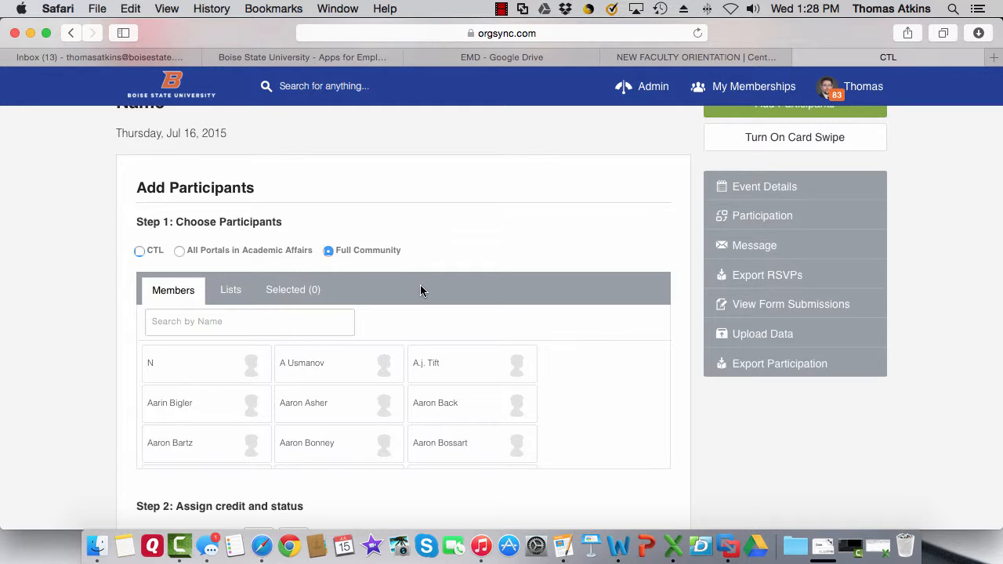
Search for two community members by name, select both, and review the Selected (2) list.
{"action": "left_click", "coordinate": [235, 322]}
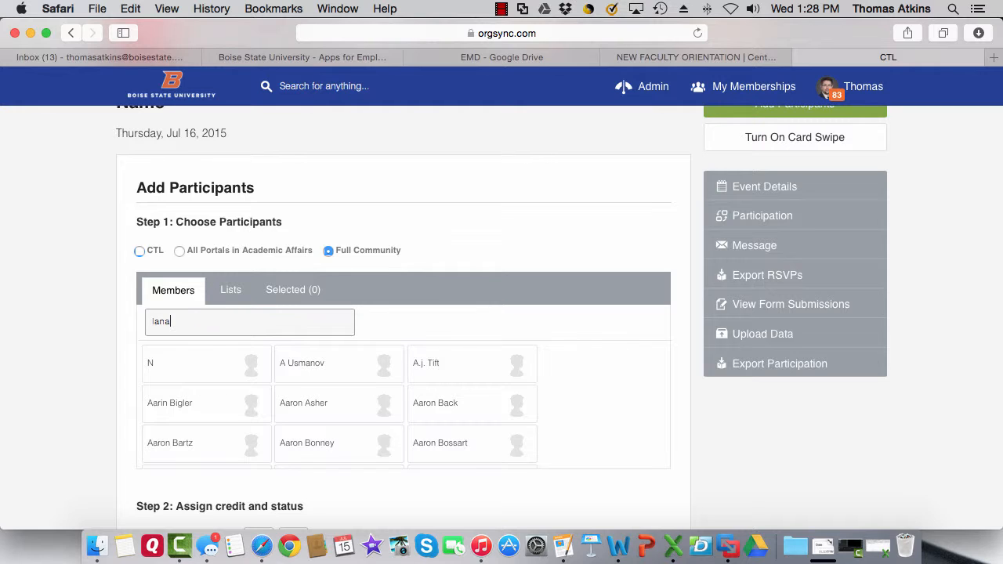
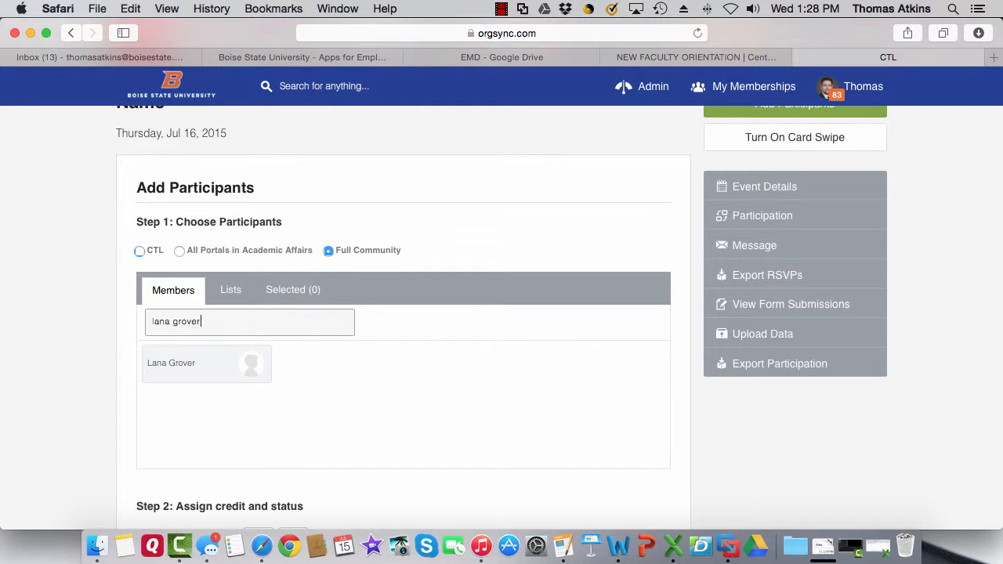
{"action": "left_click", "coordinate": [192, 369]}
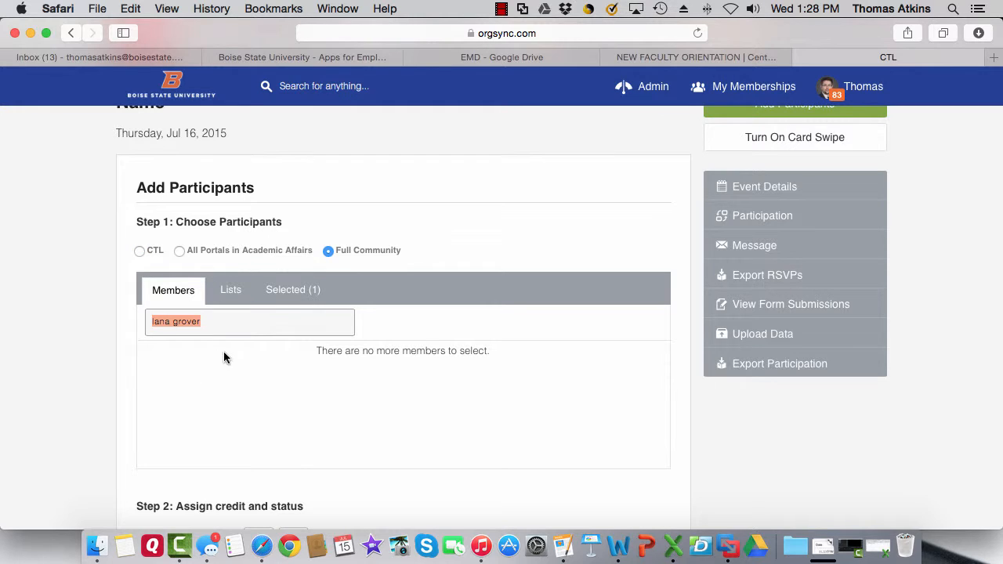
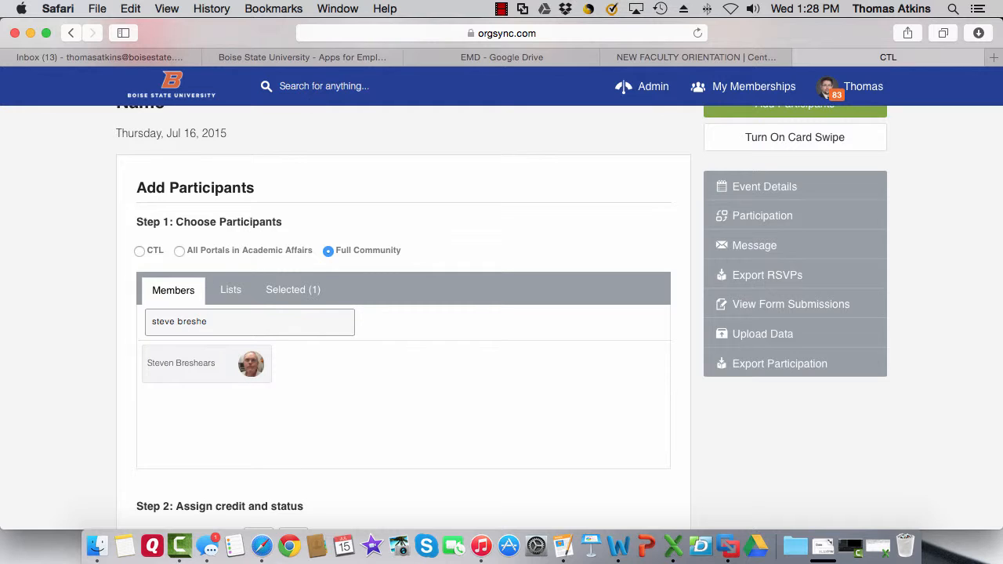
{"action": "left_click", "coordinate": [221, 365]}
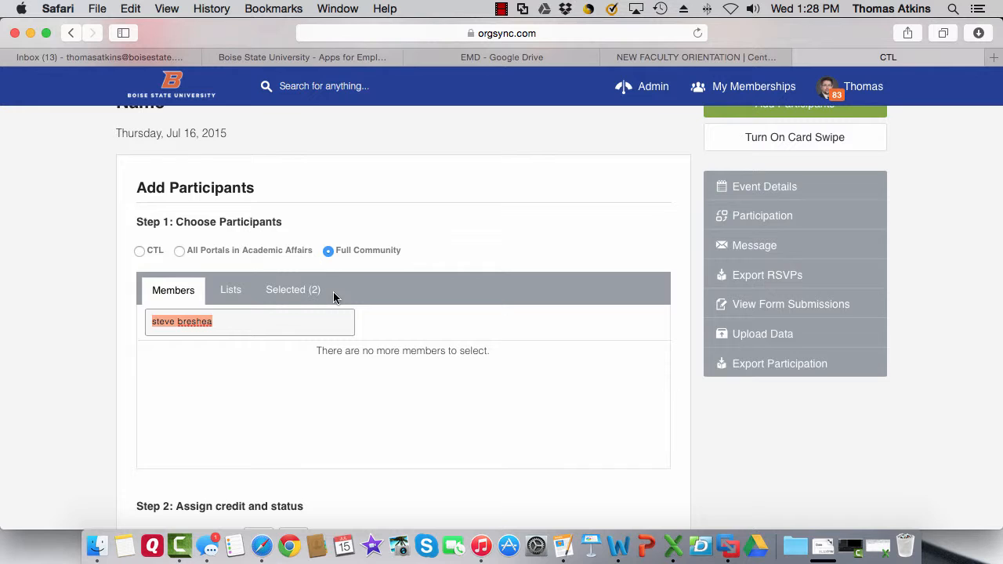
{"action": "left_click", "coordinate": [310, 293]}
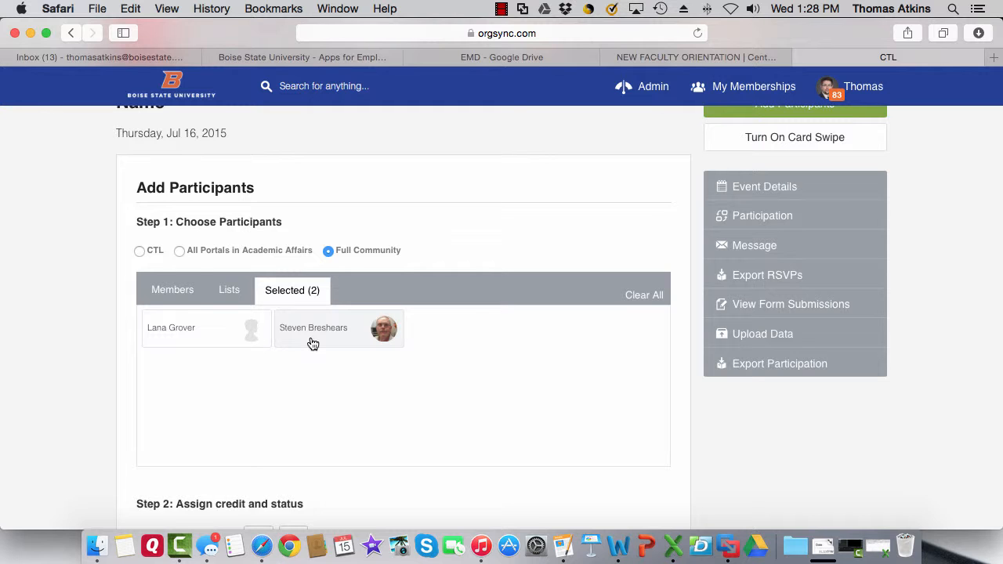
Save both participants with 0:30 participation credit and Attended status.
{"action": "scroll", "coordinate": [311, 343], "scroll_direction": "down", "scroll_amount": 5}
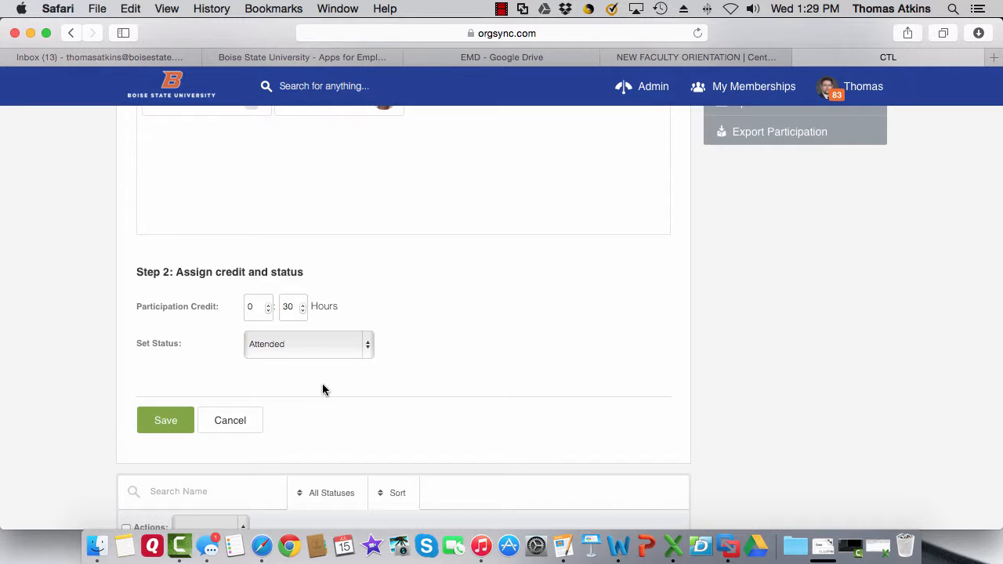
{"action": "left_click", "coordinate": [167, 422]}
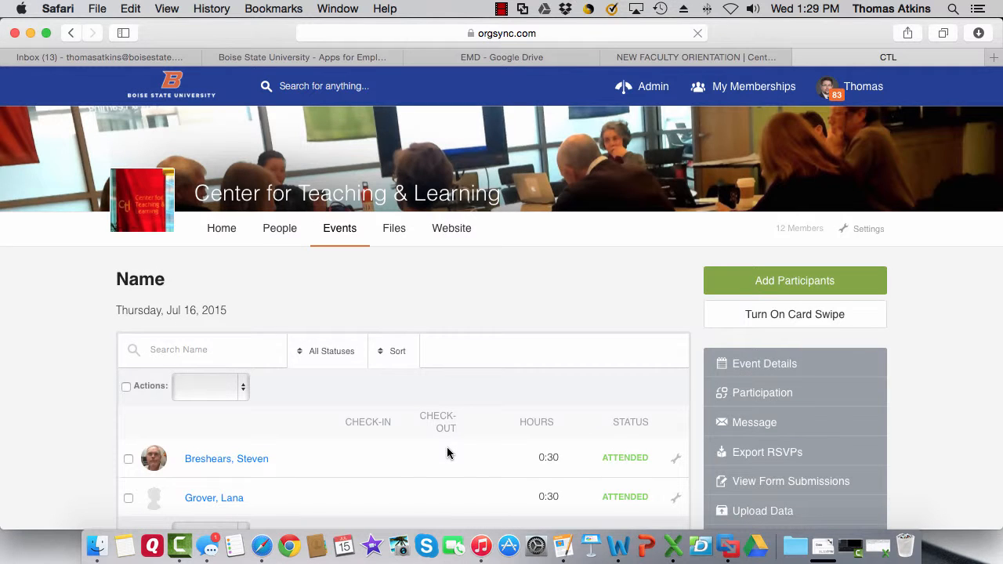
Check that both attendees show 0:30 and Attended, then start adding more participants.
{"action": "scroll", "coordinate": [449, 453], "scroll_direction": "down", "scroll_amount": 2}
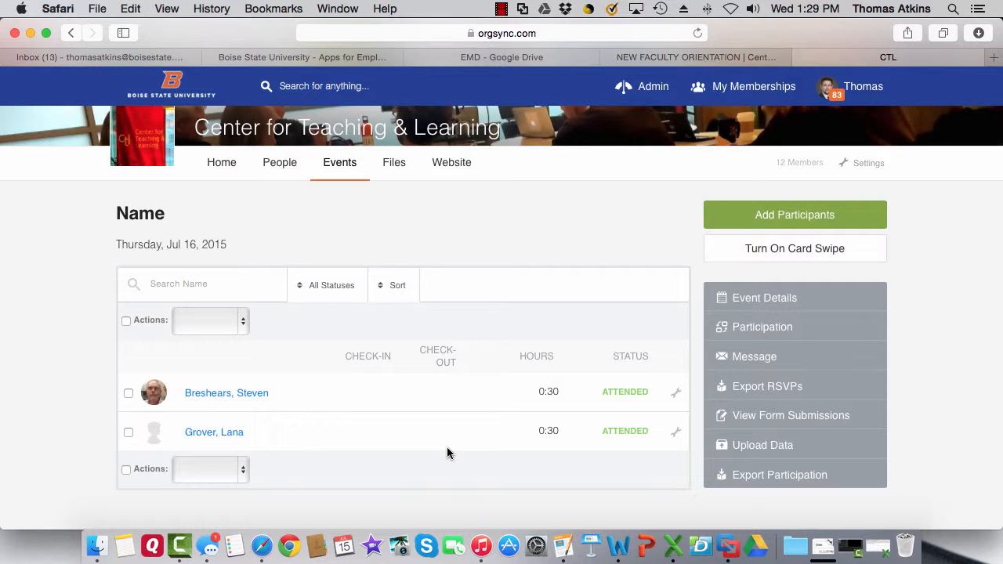
{"action": "left_click", "coordinate": [766, 221]}
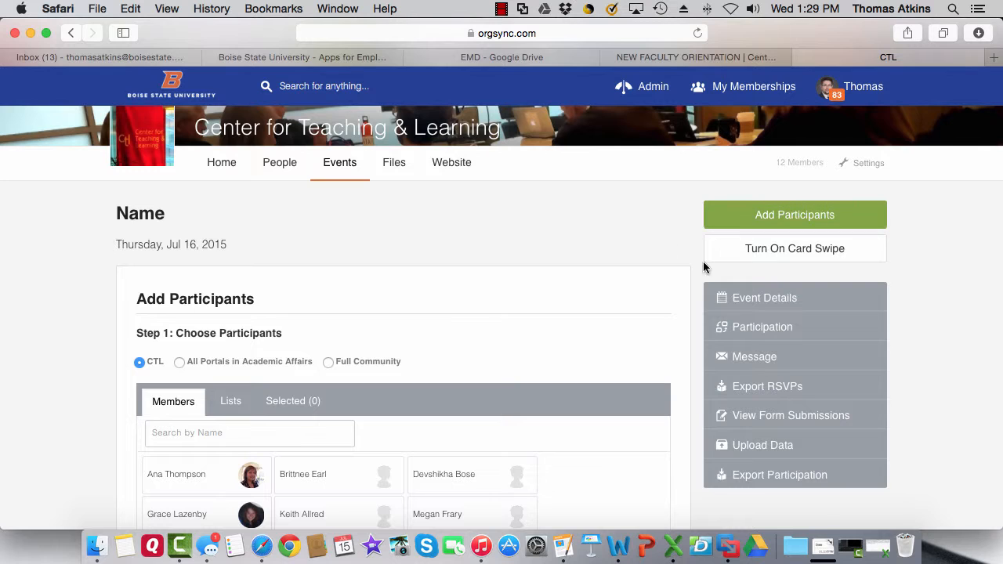
Turn on card swipe with Track Attendance Only at 0:30 hours and save the settings.
{"action": "left_click", "coordinate": [777, 252]}
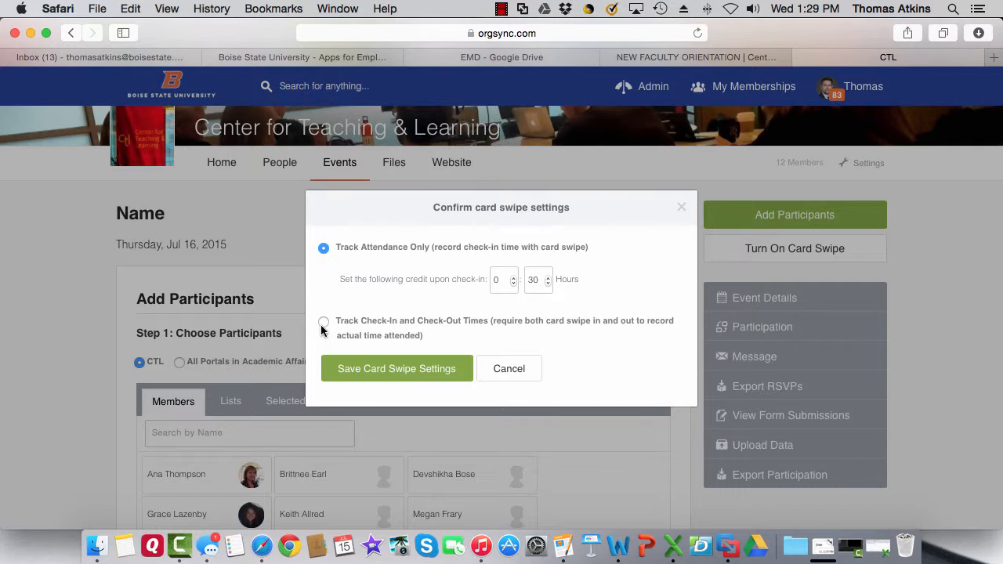
{"action": "left_click", "coordinate": [432, 374]}
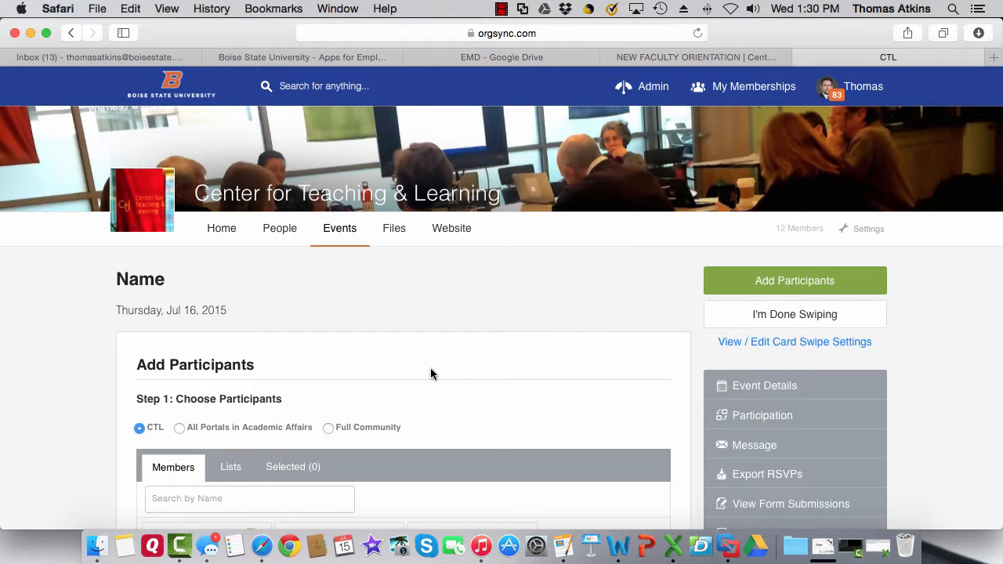
Search the CTL members for another participant by the member's full name.
{"action": "scroll", "coordinate": [431, 374], "scroll_direction": "down", "scroll_amount": 3}
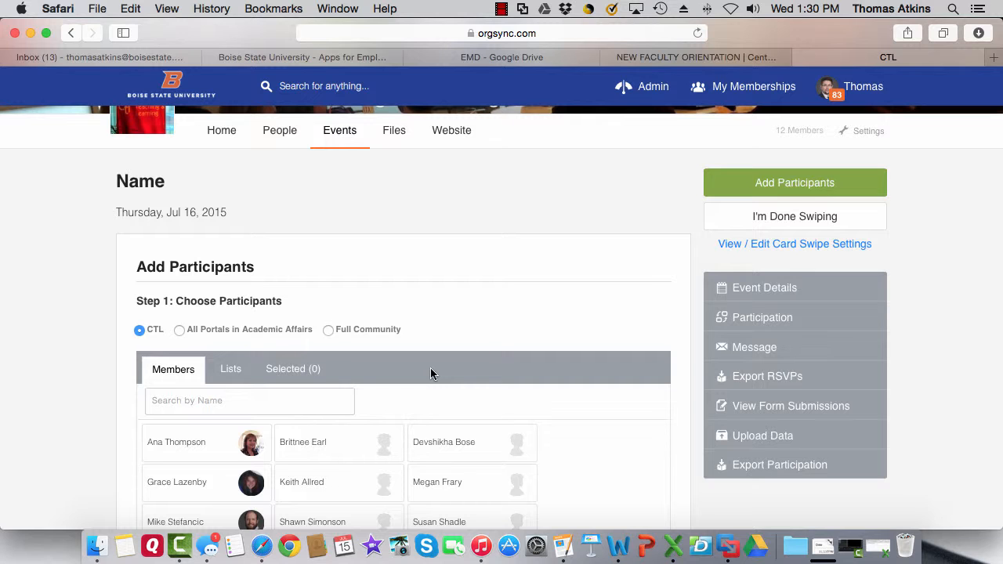
{"action": "scroll", "coordinate": [430, 368], "scroll_direction": "down", "scroll_amount": 2}
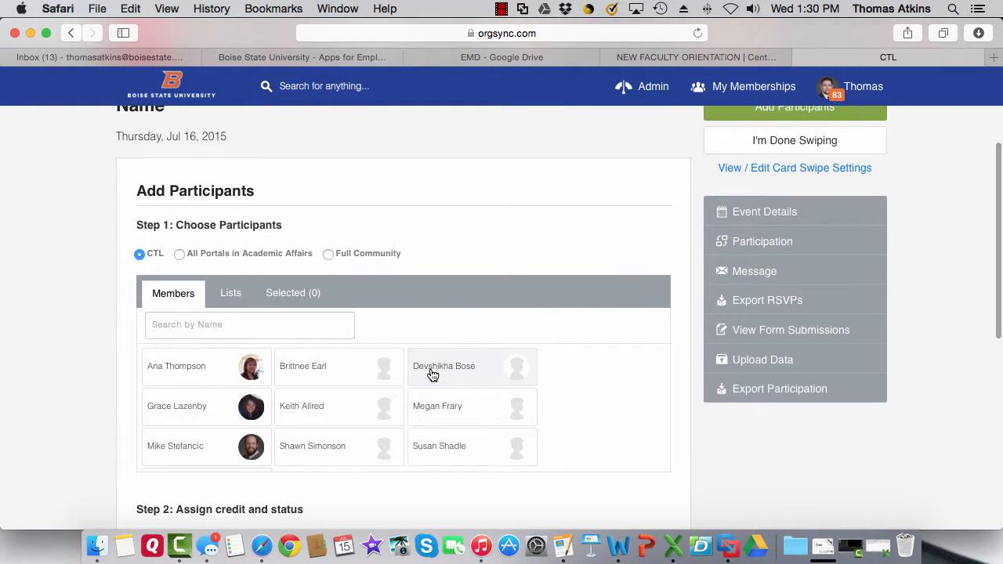
{"action": "scroll", "coordinate": [431, 374], "scroll_direction": "up", "scroll_amount": 2}
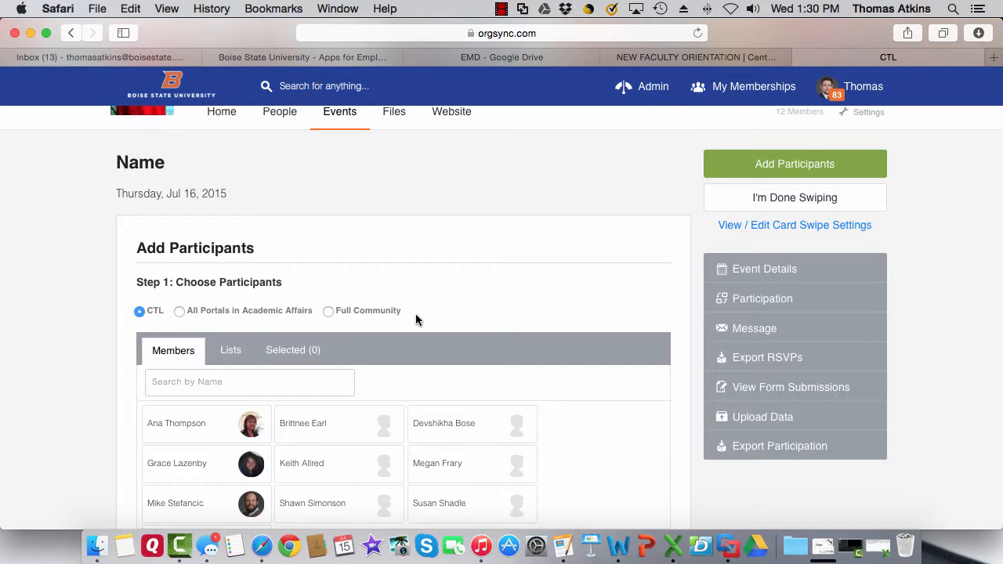
{"action": "left_click", "coordinate": [261, 377]}
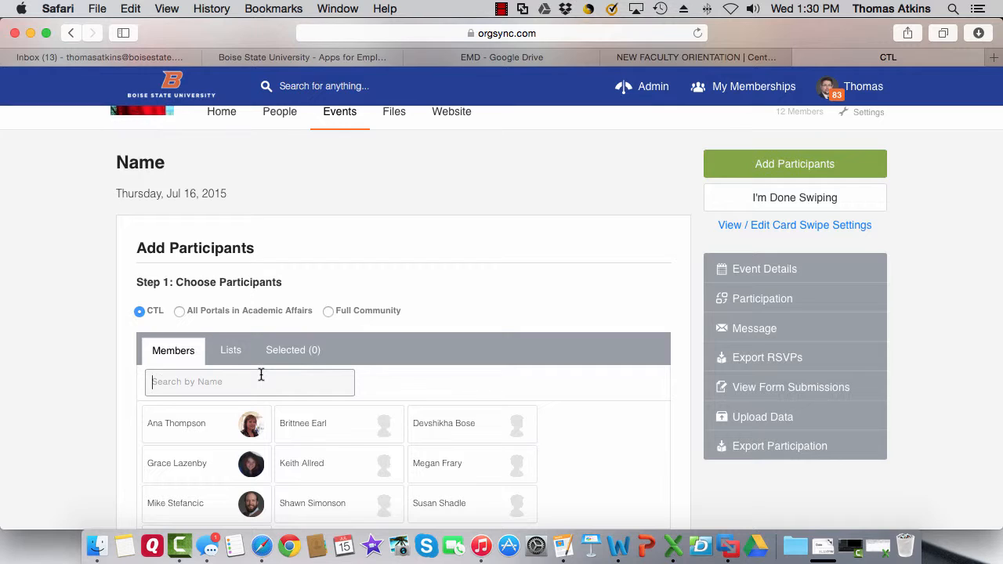
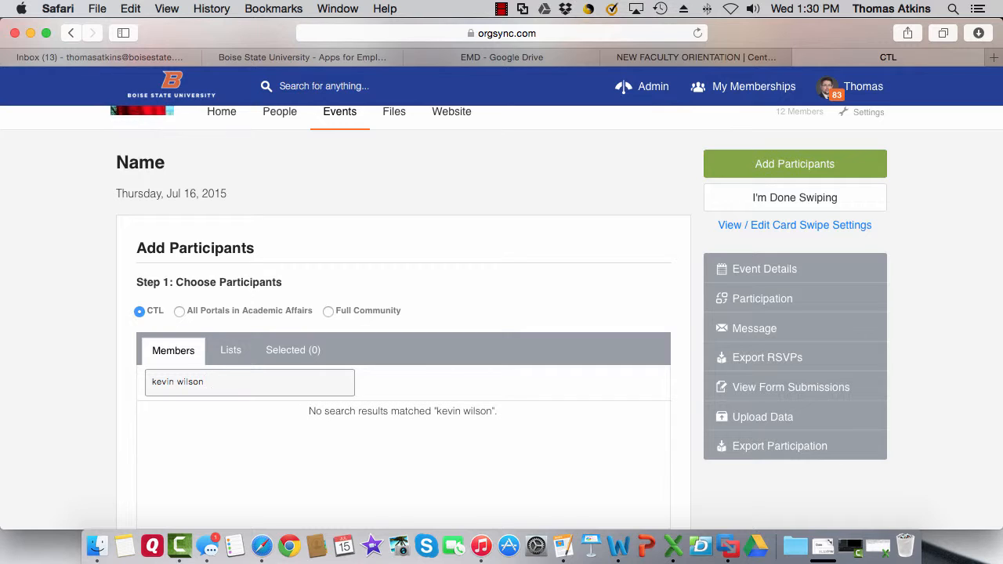
Switch the search to Full Community, select the found member, then search and select a second member.
{"action": "left_click", "coordinate": [329, 311]}
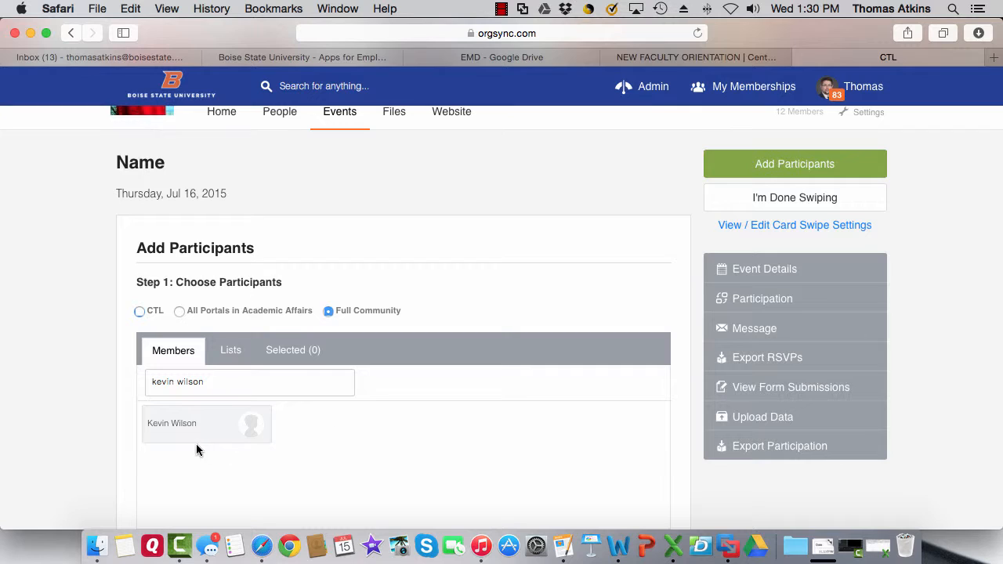
{"action": "left_click", "coordinate": [197, 434]}
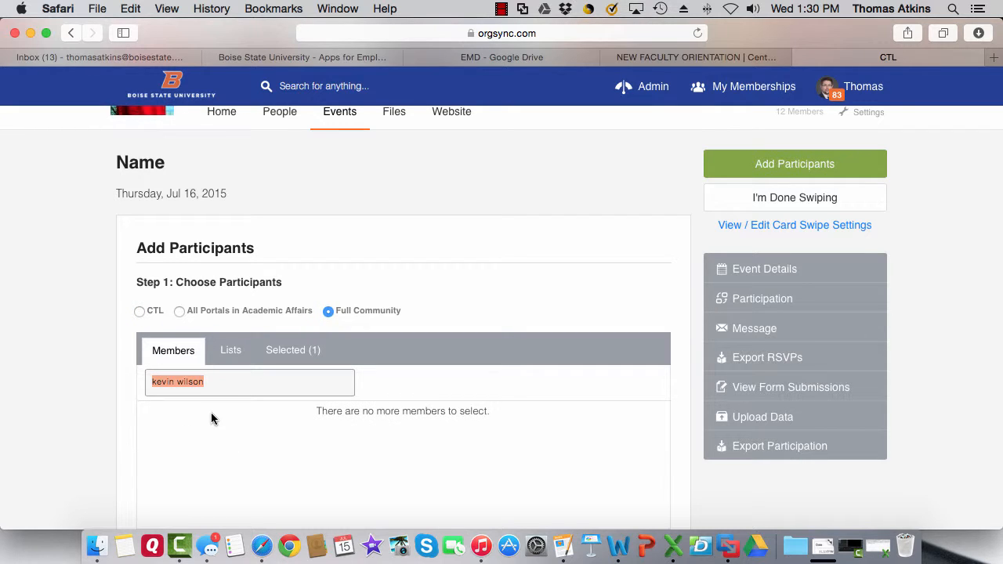
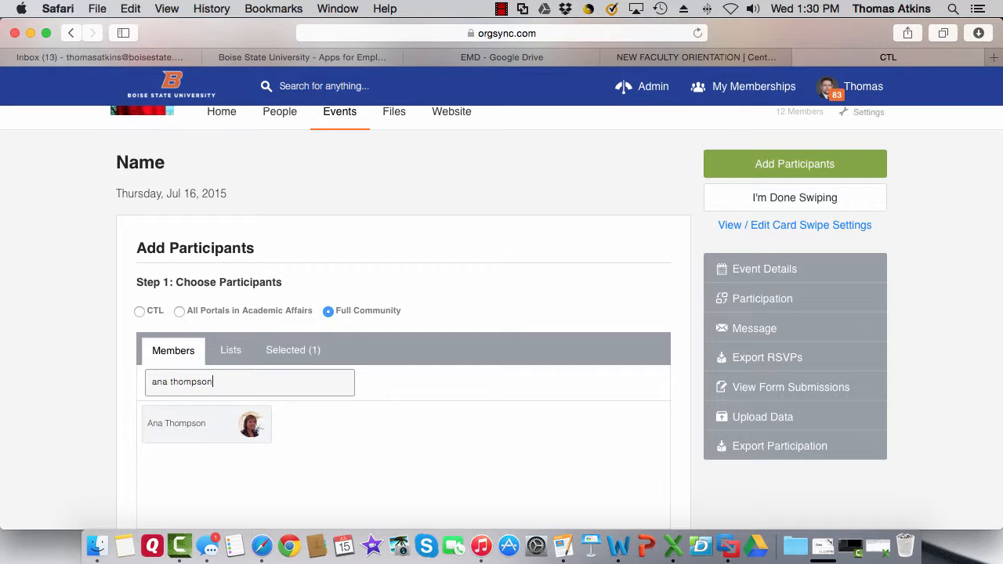
{"action": "left_click", "coordinate": [194, 435]}
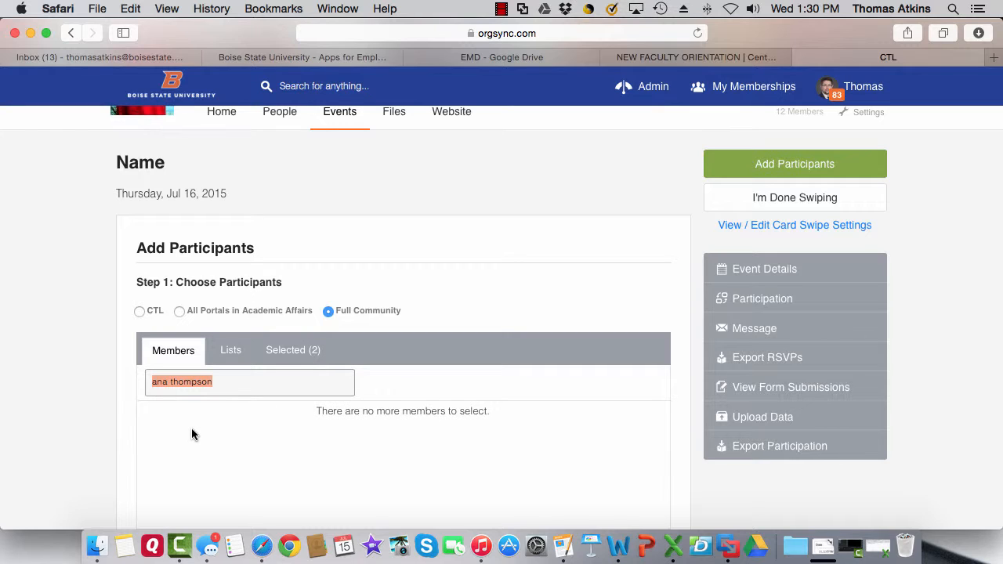
{"action": "scroll", "coordinate": [193, 435], "scroll_direction": "down", "scroll_amount": 1}
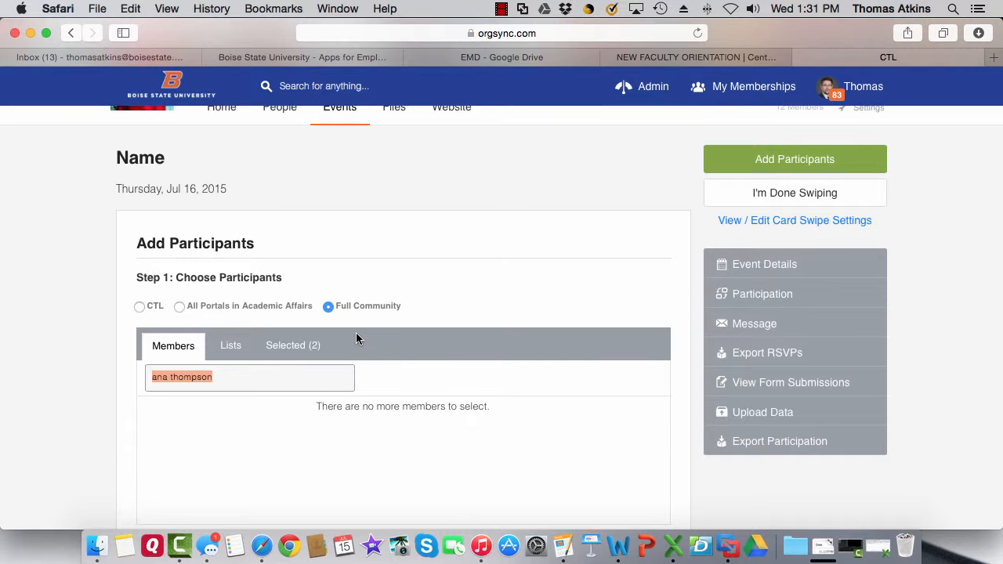
{"action": "scroll", "coordinate": [345, 337], "scroll_direction": "down", "scroll_amount": 5}
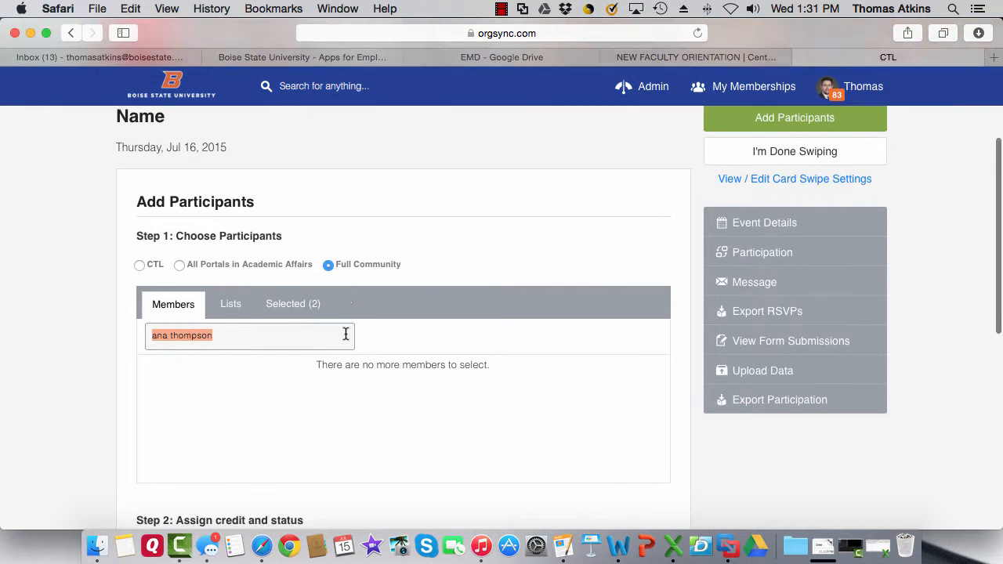
{"action": "scroll", "coordinate": [344, 338], "scroll_direction": "down", "scroll_amount": 4}
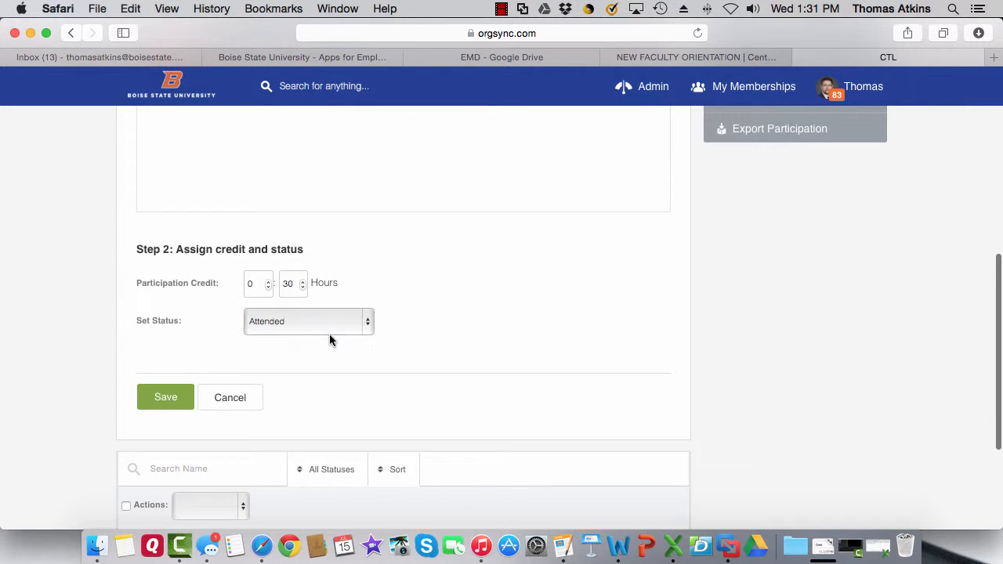
Save the two new participants with 0:30 hours and Attended status, then review the attendee list.
{"action": "left_click", "coordinate": [157, 409]}
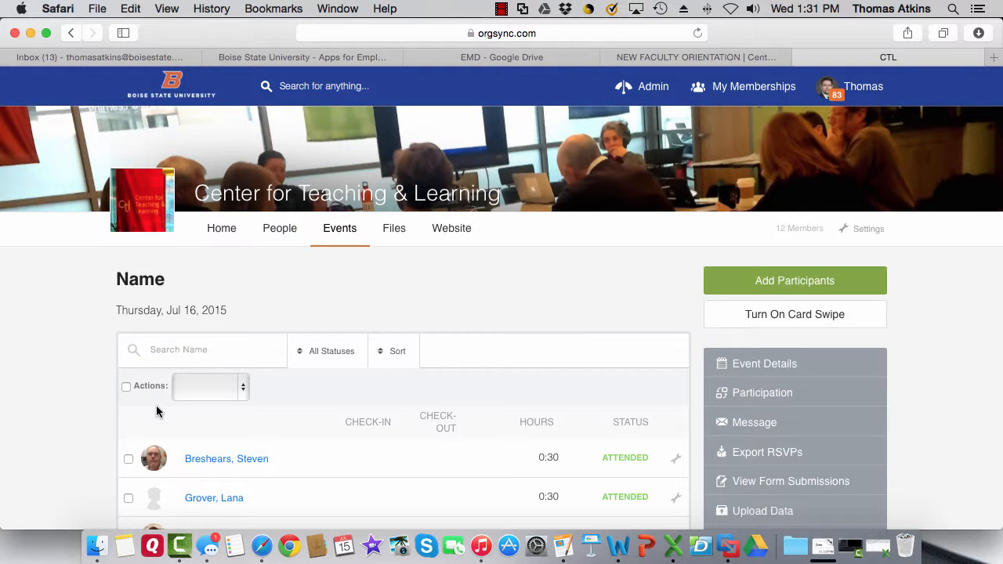
{"action": "scroll", "coordinate": [157, 412], "scroll_direction": "down", "scroll_amount": 2}
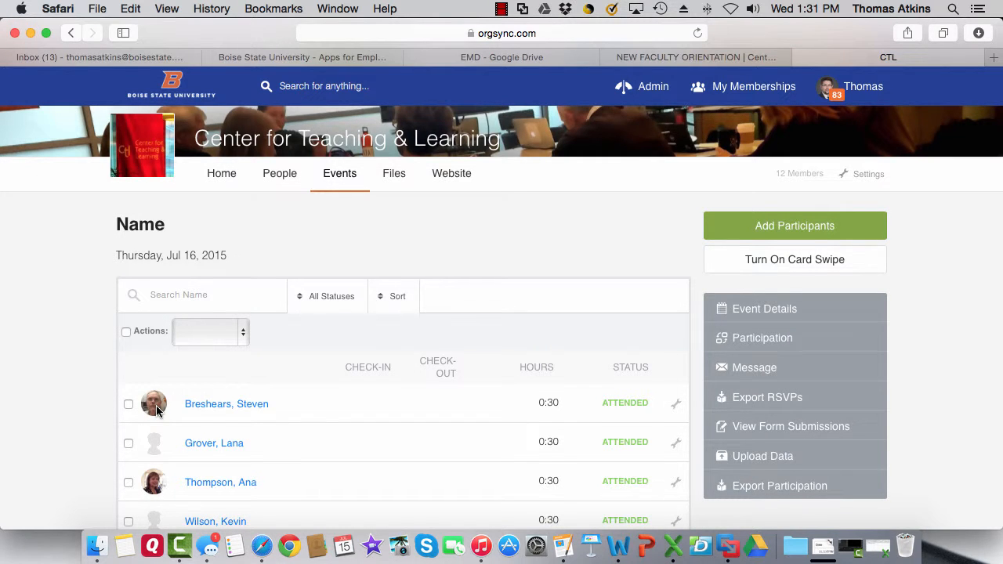
{"action": "scroll", "coordinate": [156, 405], "scroll_direction": "down", "scroll_amount": 3}
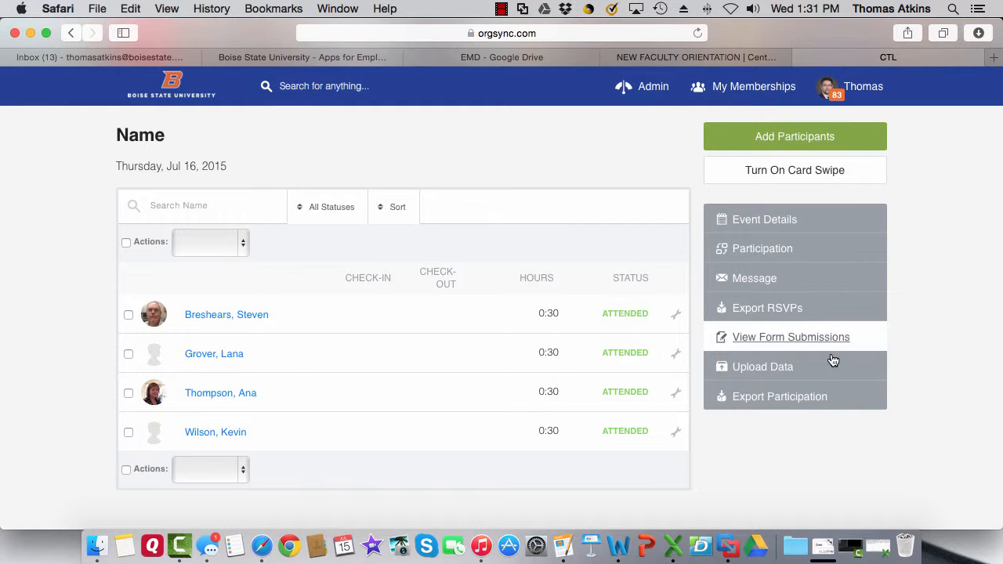
Export the event's participation and open the downloaded Name Participation.xlsx from Downloads.
{"action": "left_click", "coordinate": [806, 398]}
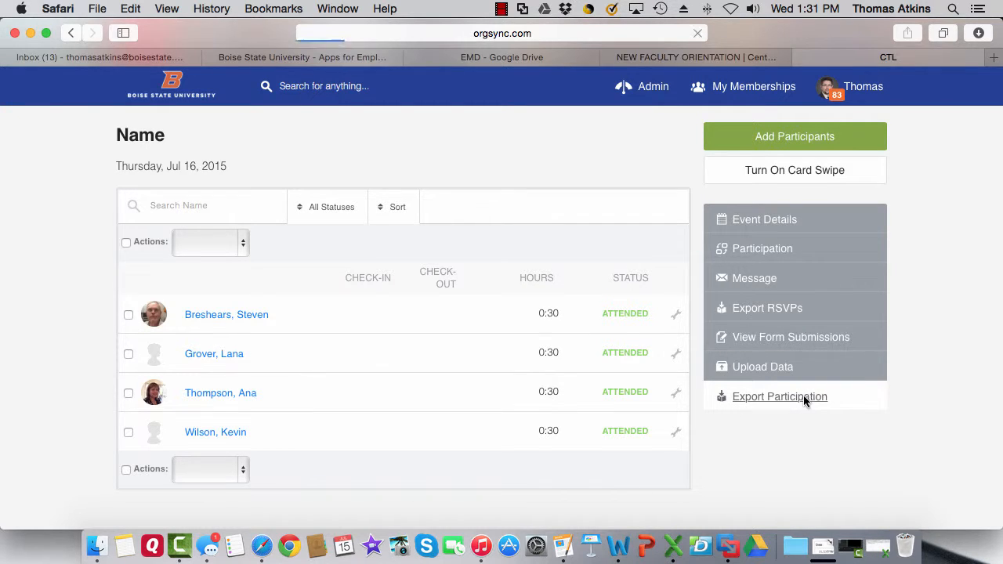
{"action": "left_click", "coordinate": [817, 554]}
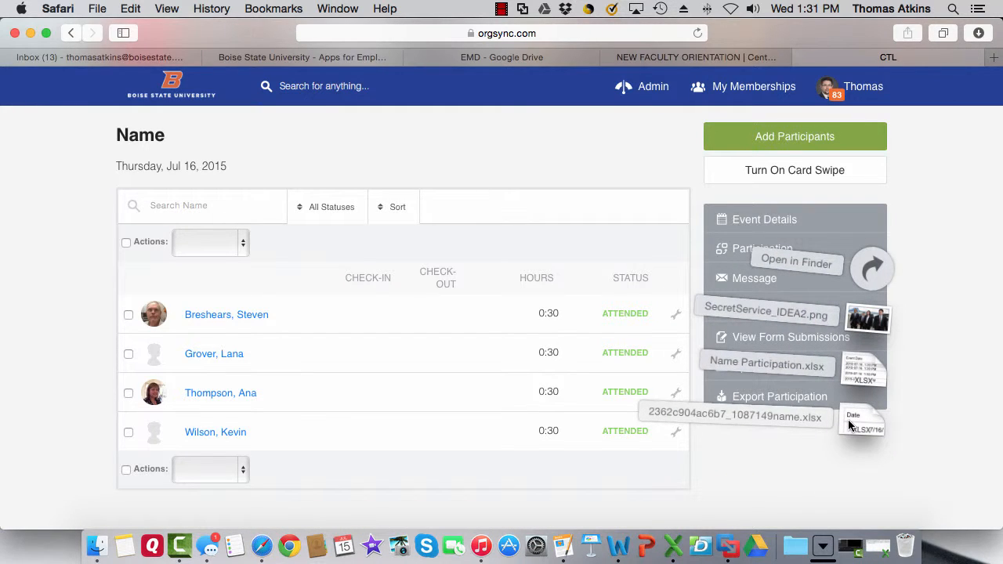
{"action": "left_click", "coordinate": [850, 424]}
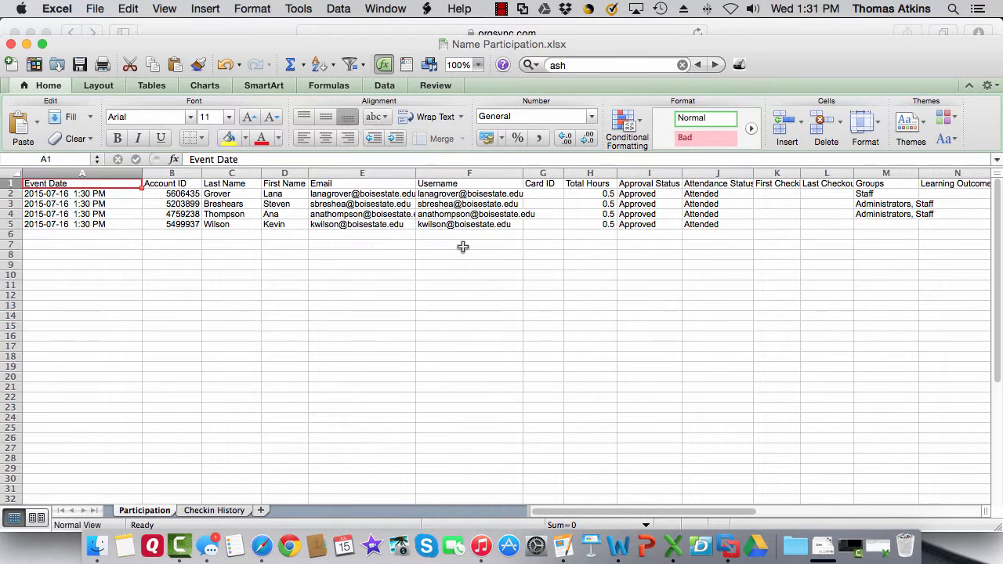
Review the Username entries in F2:F5 and the N1–O1 headings, then minimize Excel.
{"action": "left_click_drag", "start_coordinate": [492, 196], "coordinate": [490, 223]}
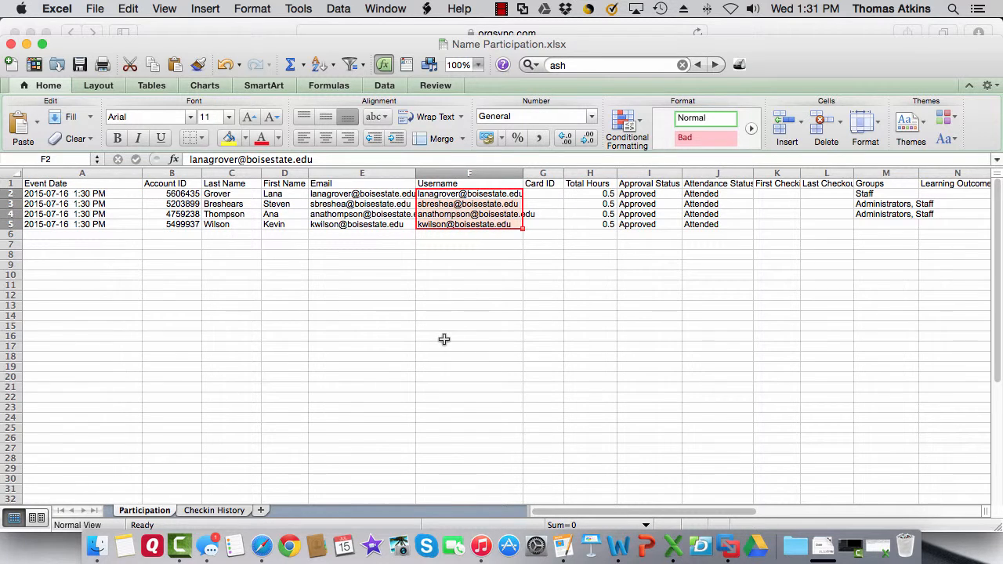
{"action": "left_click", "coordinate": [444, 338]}
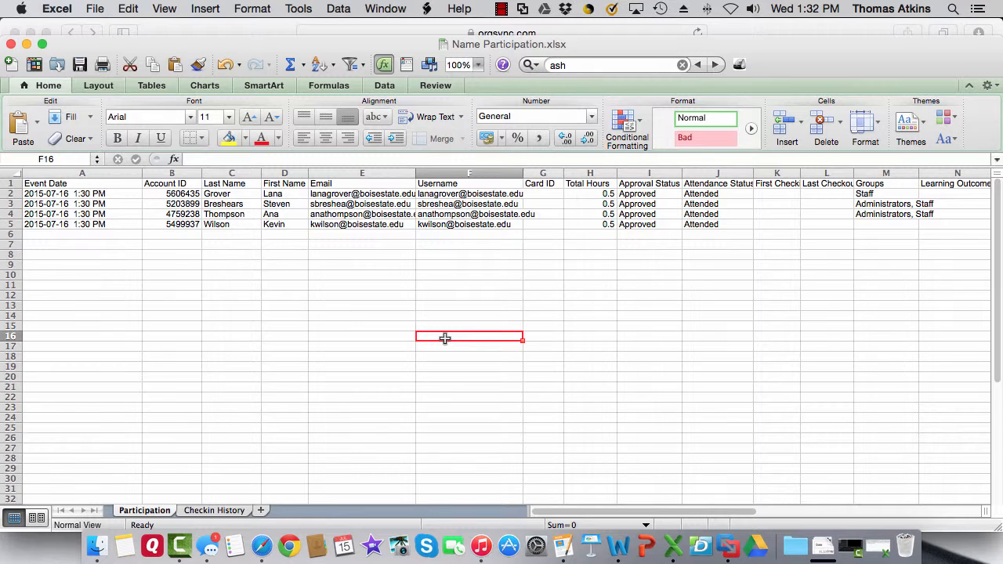
{"action": "scroll", "coordinate": [446, 337], "scroll_direction": "right", "scroll_amount": 3}
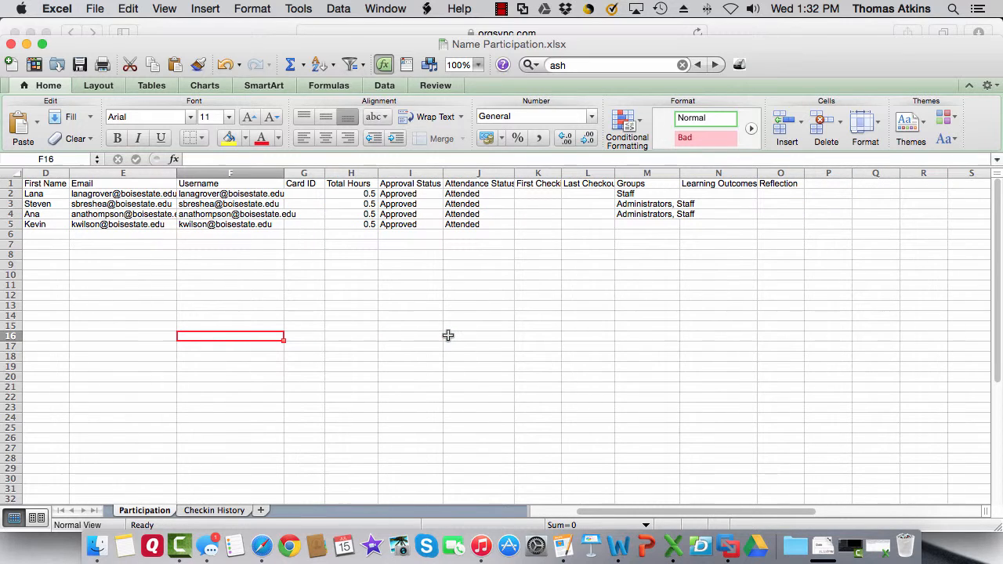
{"action": "left_click", "coordinate": [709, 184]}
{"action": "left_click", "coordinate": [768, 184]}
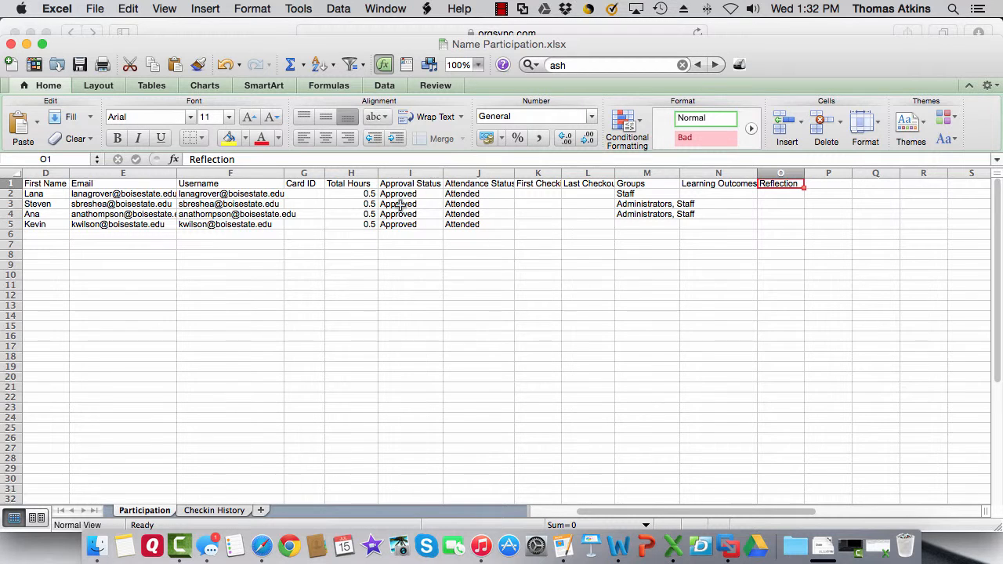
{"action": "left_click", "coordinate": [26, 45]}
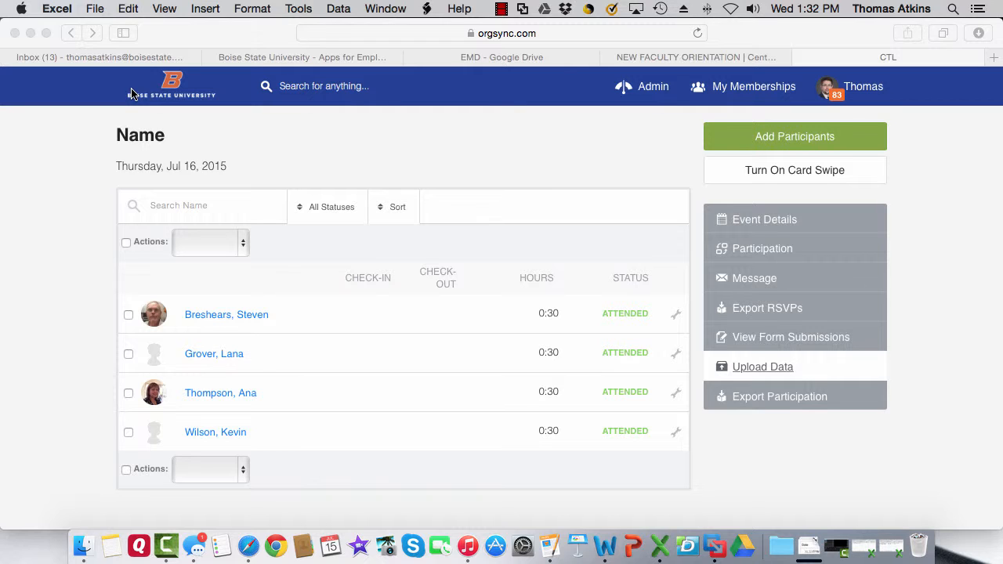
{"action": "scroll", "coordinate": [265, 267], "scroll_direction": "up", "scroll_amount": 2}
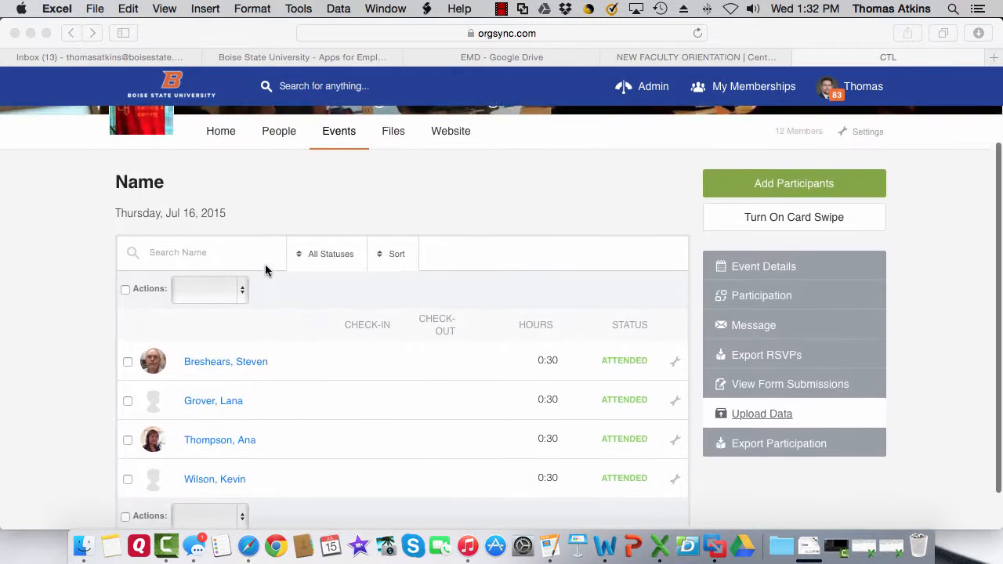
{"action": "scroll", "coordinate": [265, 269], "scroll_direction": "up", "scroll_amount": 3}
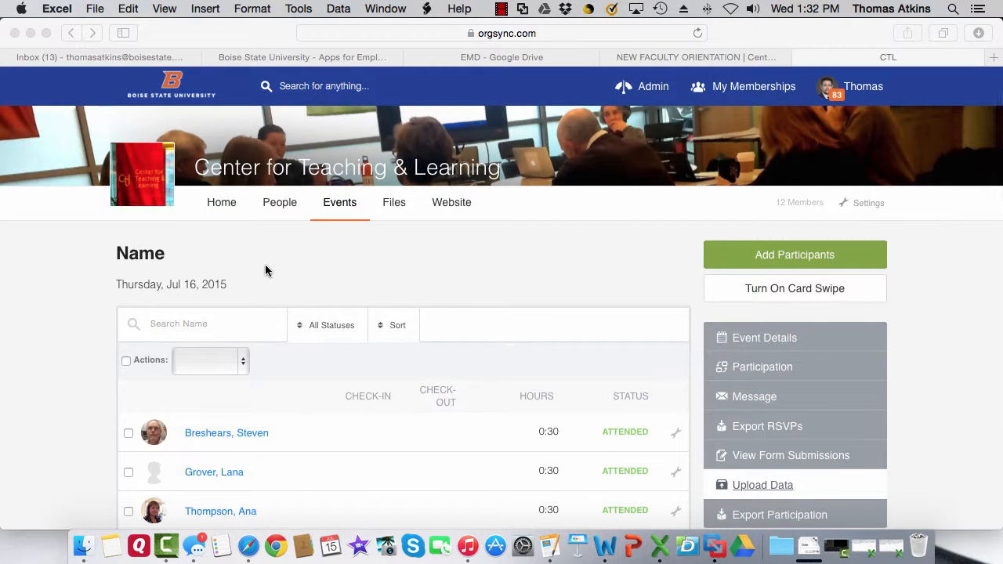